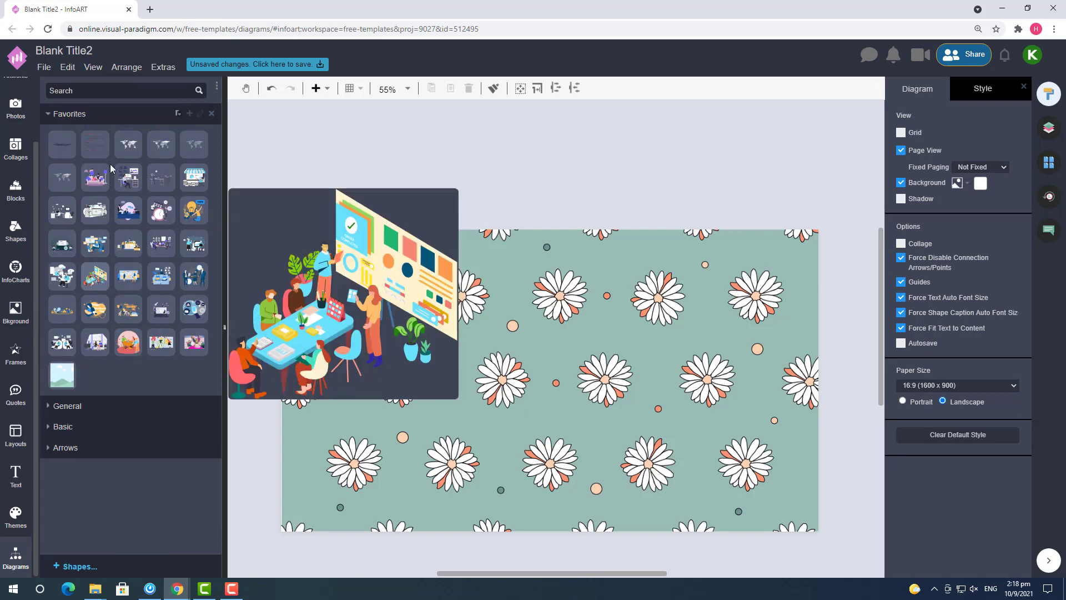
Add a rounded rectangle from the General shapes just above the page.
{"action": "left_click", "coordinate": [79, 400]}
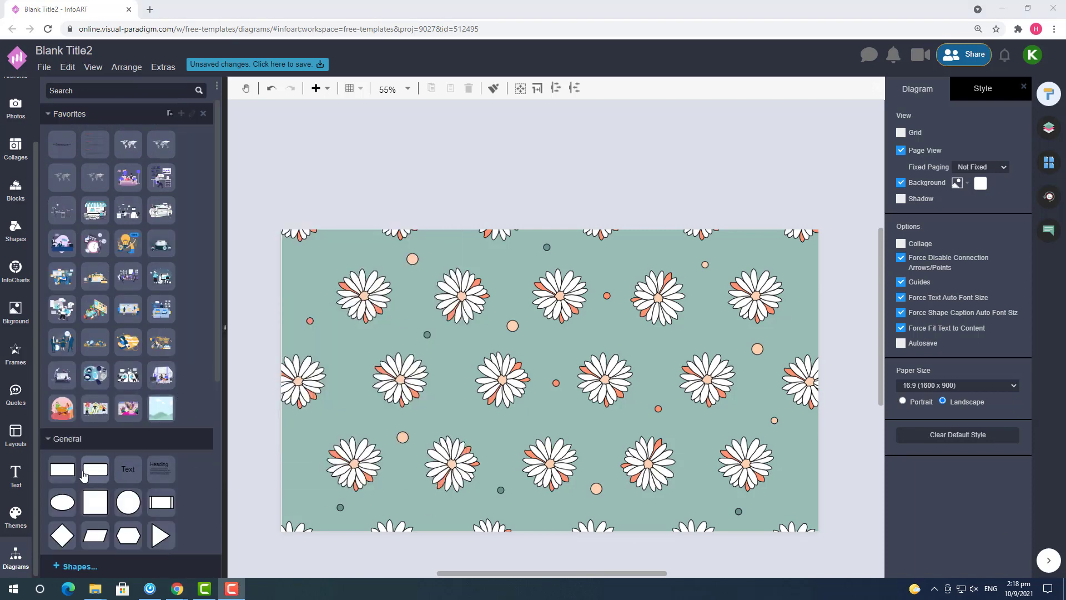
{"action": "left_click_drag", "start_coordinate": [95, 469], "coordinate": [571, 223]}
{"action": "left_click", "coordinate": [853, 194]}
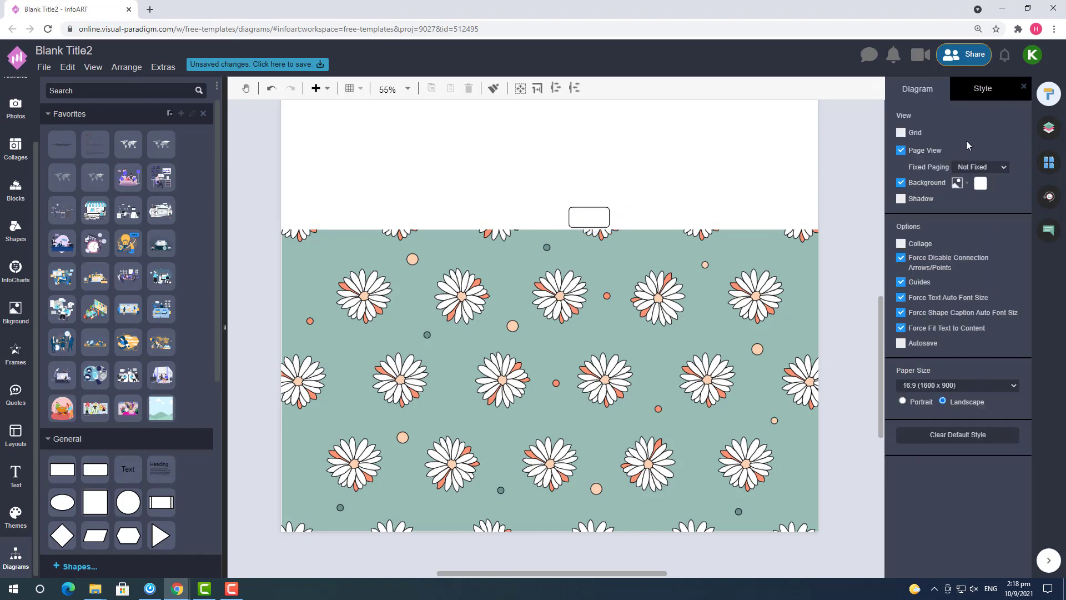
Set the fixed paging to Single Page and enlarge the rounded rectangle to cover the middle of the page.
{"action": "left_click", "coordinate": [981, 167]}
{"action": "left_click", "coordinate": [966, 177]}
{"action": "left_click_drag", "start_coordinate": [582, 218], "coordinate": [811, 231]}
{"action": "left_click_drag", "start_coordinate": [714, 326], "coordinate": [662, 375]}
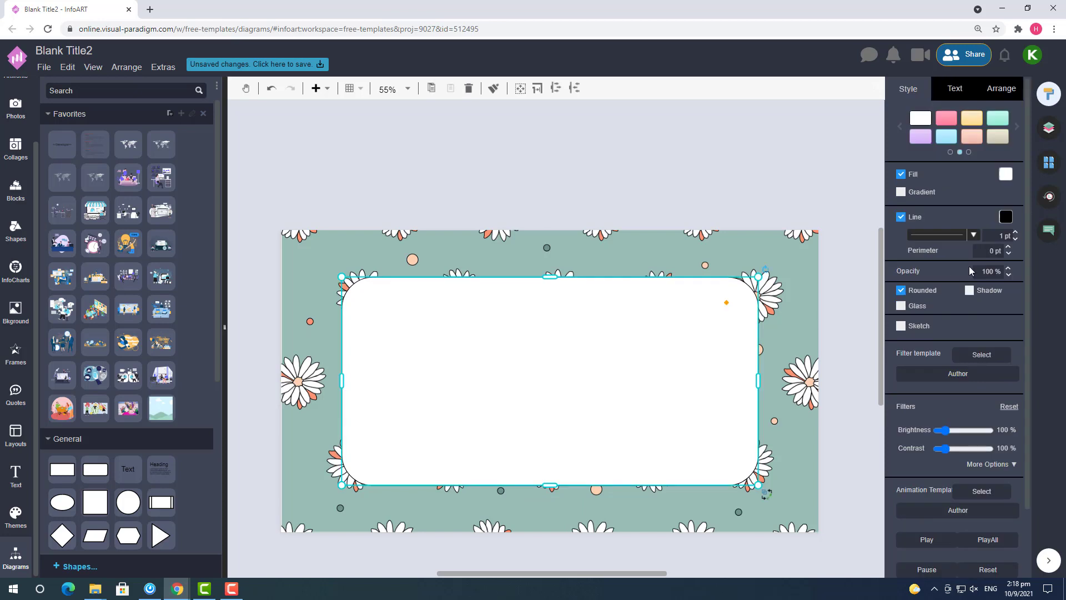
{"action": "left_click", "coordinate": [1006, 217]}
{"action": "left_click", "coordinate": [980, 197]}
{"action": "left_click", "coordinate": [1017, 229]}
{"action": "left_click", "coordinate": [1014, 237]}
{"action": "left_click", "coordinate": [1014, 238]}
{"action": "left_click", "coordinate": [801, 182]}
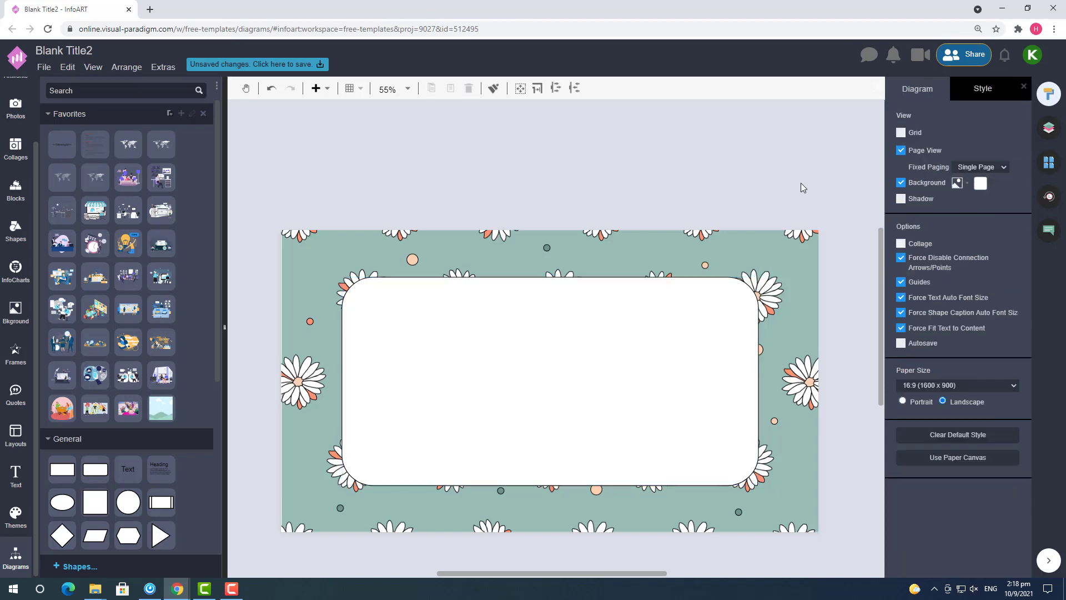
Widen the rounded rectangle slightly and nudge it so that it sits centred on the page.
{"action": "left_click", "coordinate": [667, 341]}
{"action": "left_click_drag", "start_coordinate": [758, 276], "coordinate": [761, 276]}
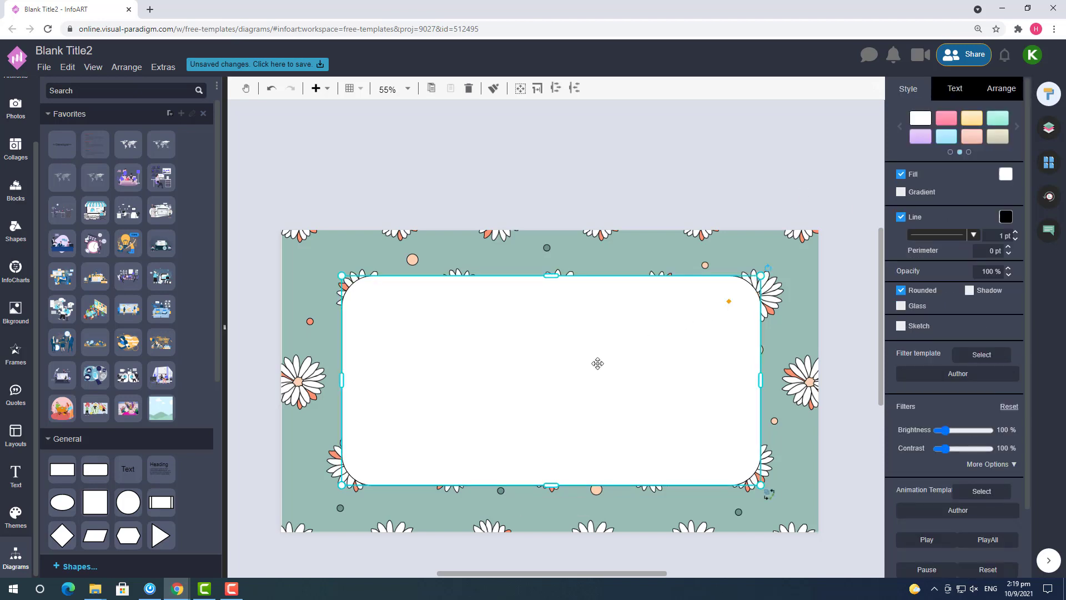
{"action": "left_click_drag", "start_coordinate": [597, 364], "coordinate": [597, 366]}
{"action": "left_click", "coordinate": [741, 209]}
{"action": "left_click", "coordinate": [701, 367]}
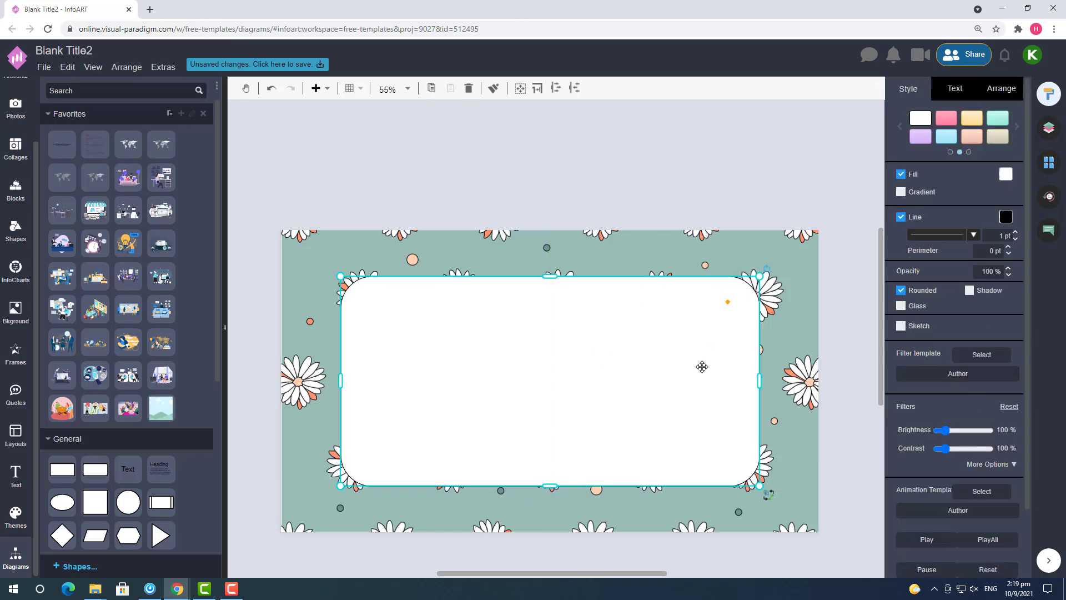
{"action": "left_click", "coordinate": [1005, 217]}
{"action": "left_click", "coordinate": [994, 352]}
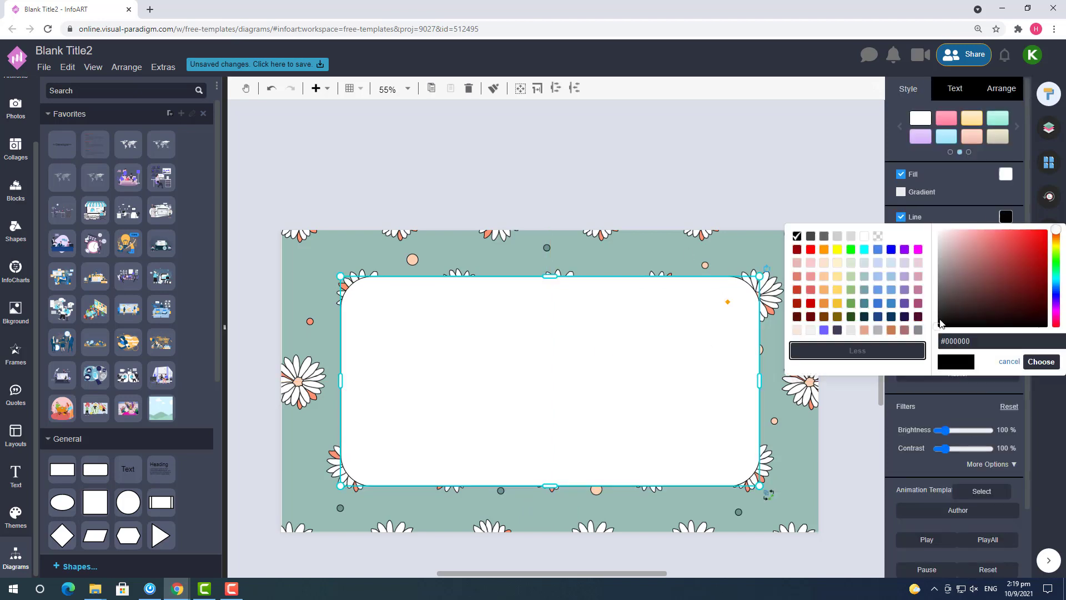
{"action": "left_click", "coordinate": [1031, 363]}
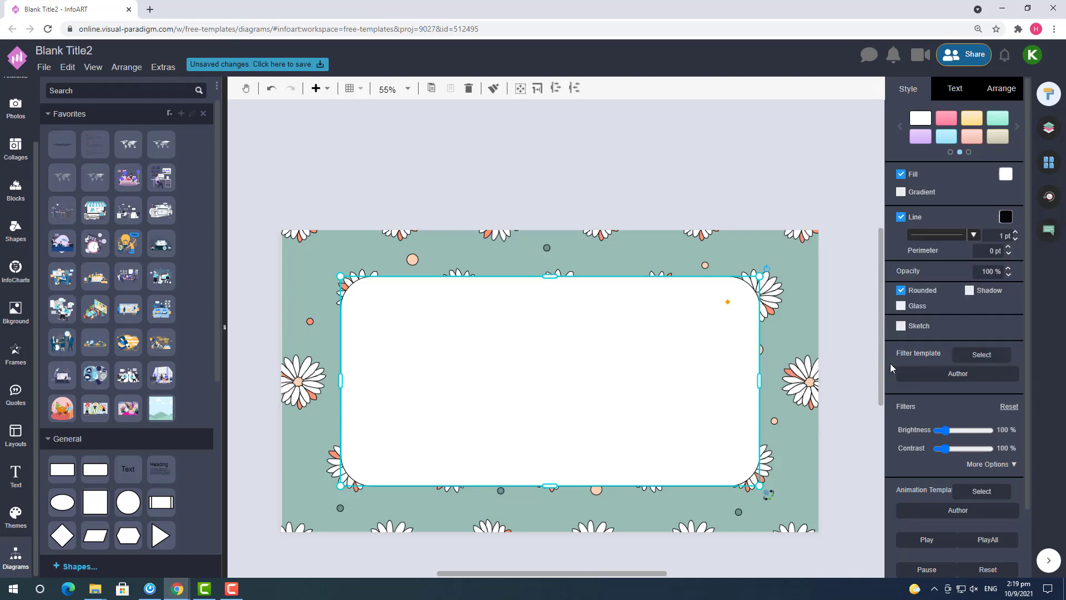
Change the rounded rectangle's fill to an off-white slightly lighter than #f2f2f2.
{"action": "left_click", "coordinate": [1005, 175]}
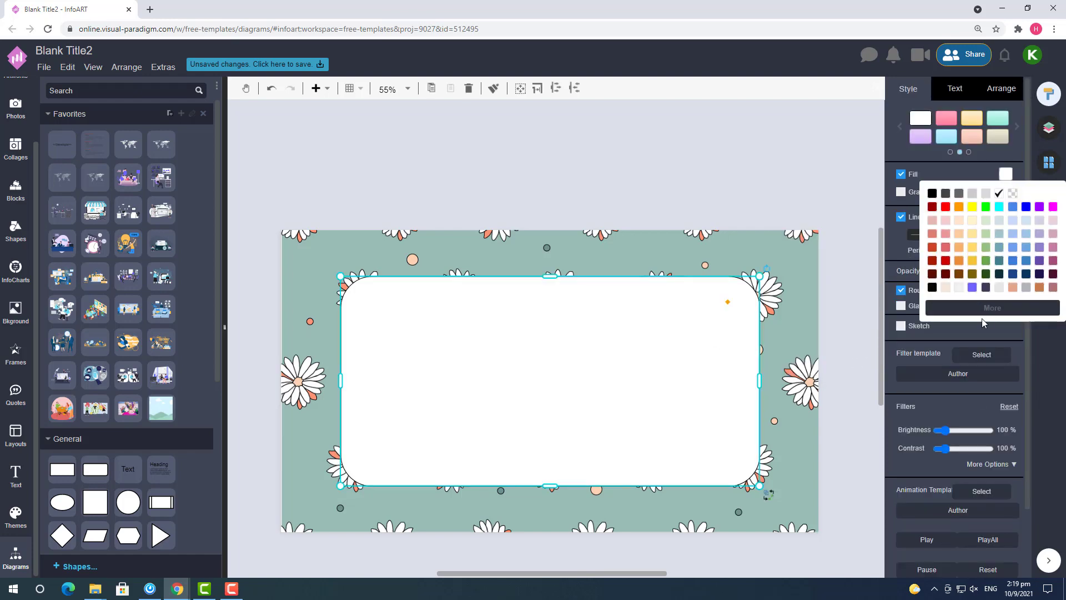
{"action": "left_click", "coordinate": [959, 287]}
{"action": "left_click", "coordinate": [1005, 175]}
{"action": "left_click", "coordinate": [968, 307]}
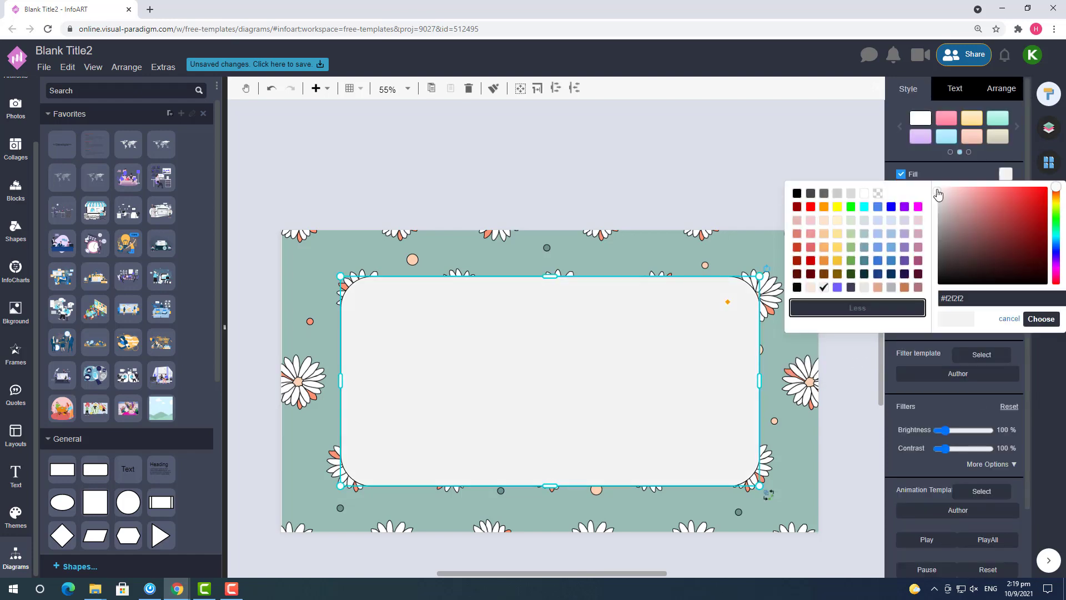
{"action": "left_click", "coordinate": [932, 192]}
{"action": "left_click", "coordinate": [1041, 318]}
{"action": "left_click", "coordinate": [670, 169]}
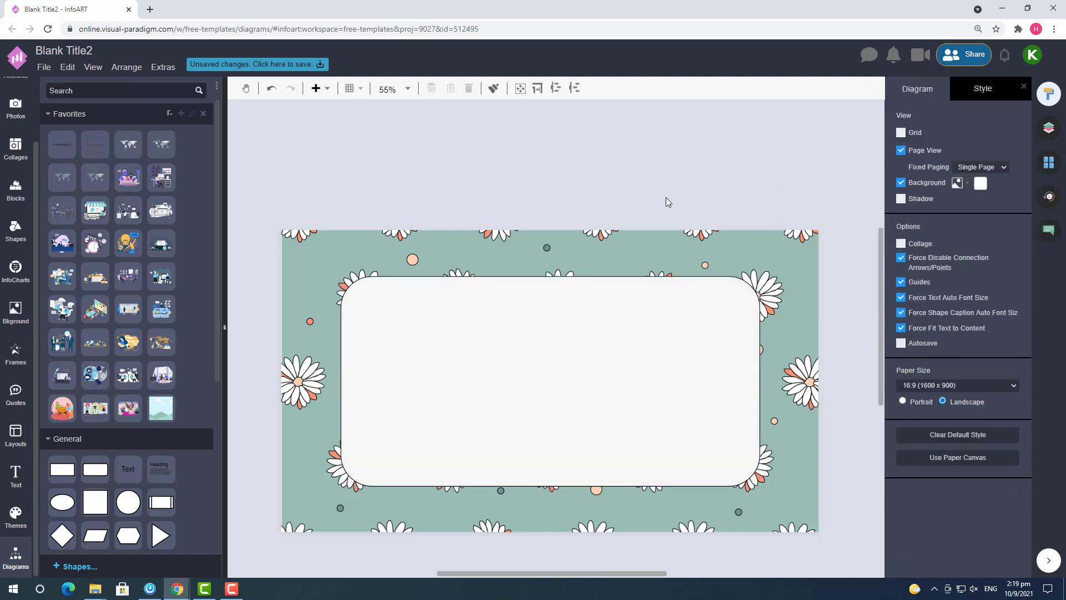
{"action": "left_click", "coordinate": [661, 357]}
{"action": "left_click", "coordinate": [842, 424]}
Search the artwork library for "flower".
{"action": "scroll", "coordinate": [22, 138], "scroll_direction": "up", "scroll_amount": 2}
{"action": "left_click", "coordinate": [22, 137]}
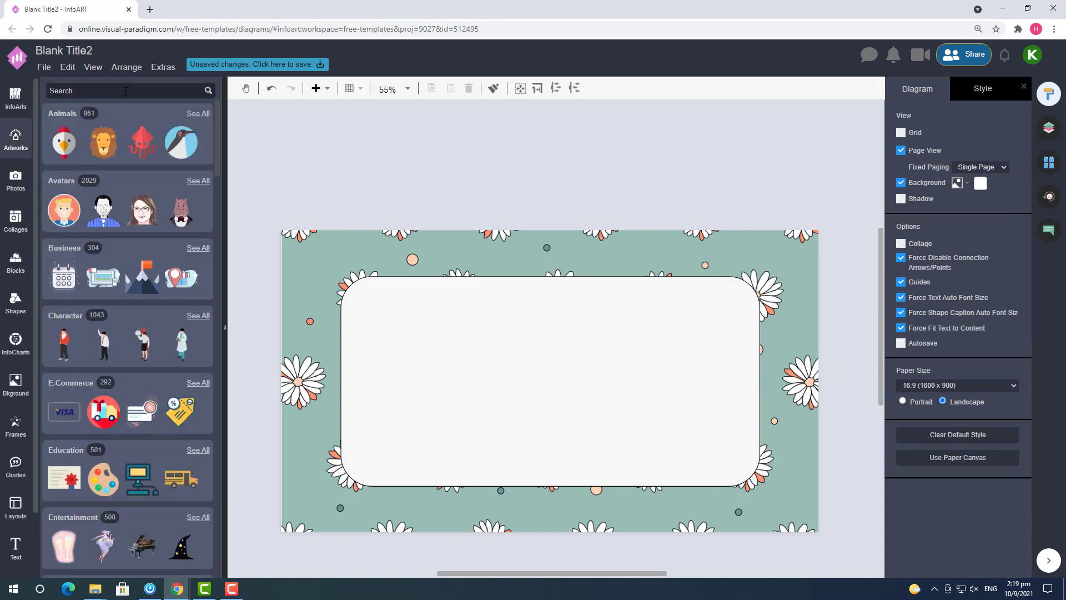
{"action": "key", "text": "Return"}
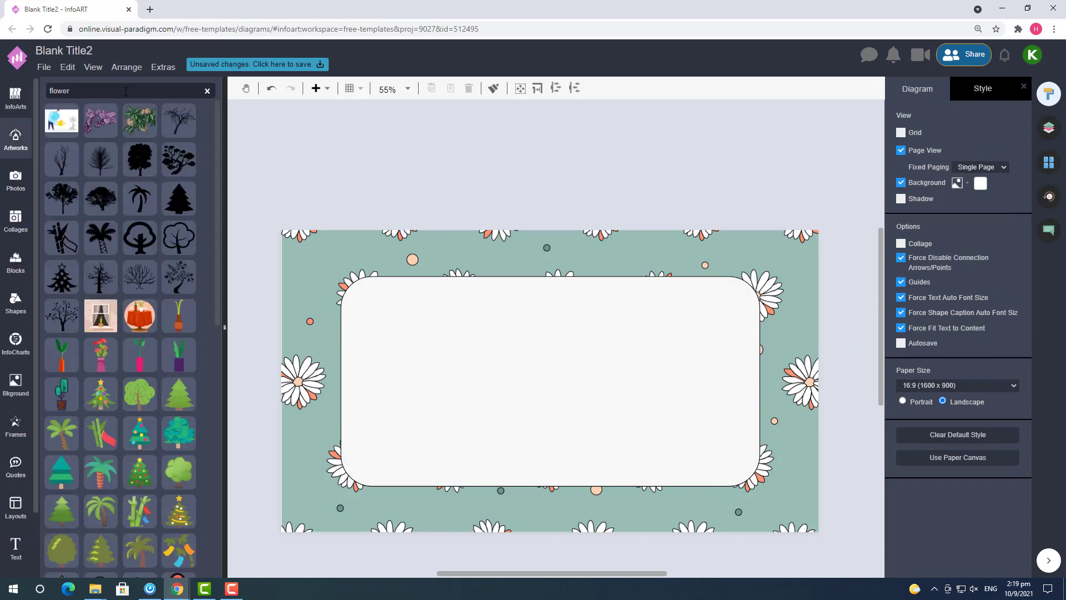
Place the yellow daisy artwork with a dark centre above the page.
{"action": "scroll", "coordinate": [147, 259], "scroll_direction": "down", "scroll_amount": 8}
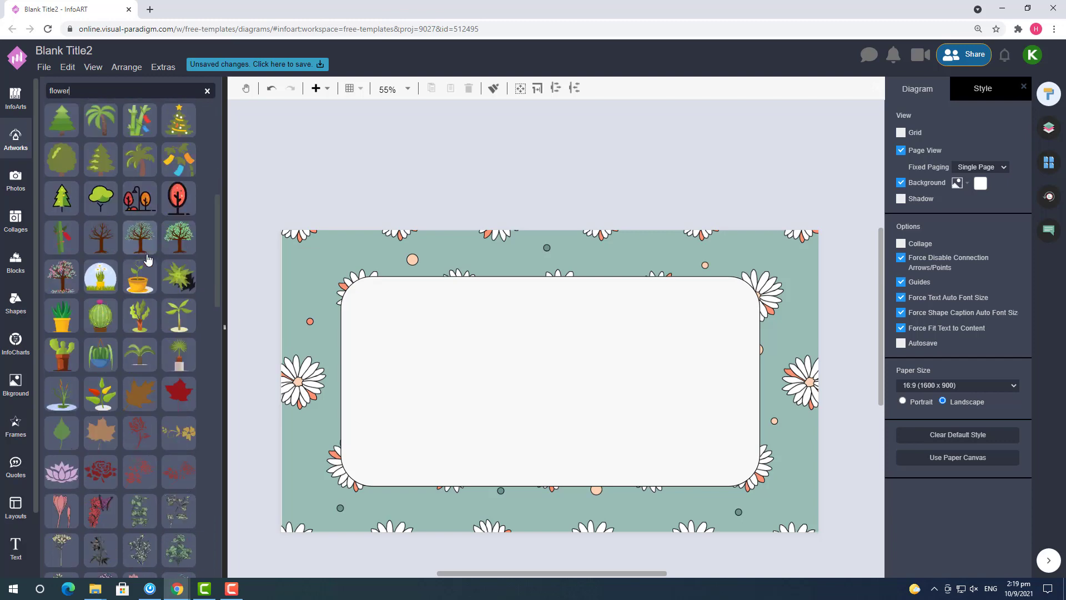
{"action": "mouse_move", "coordinate": [147, 258]}
{"action": "scroll", "coordinate": [148, 258], "scroll_direction": "down", "scroll_amount": 5}
{"action": "mouse_move", "coordinate": [69, 258]}
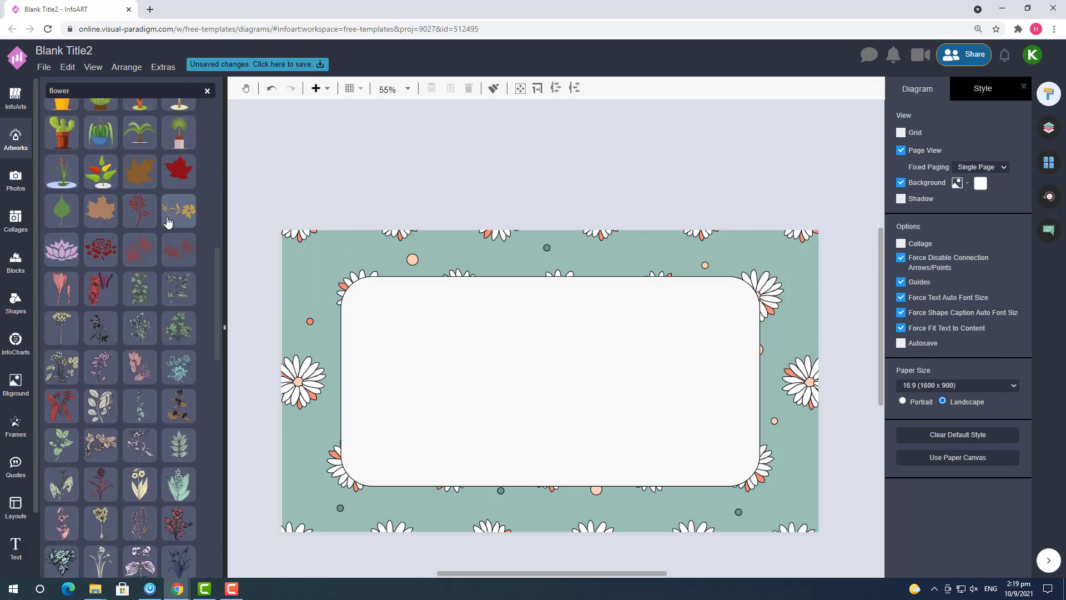
{"action": "mouse_move", "coordinate": [168, 222]}
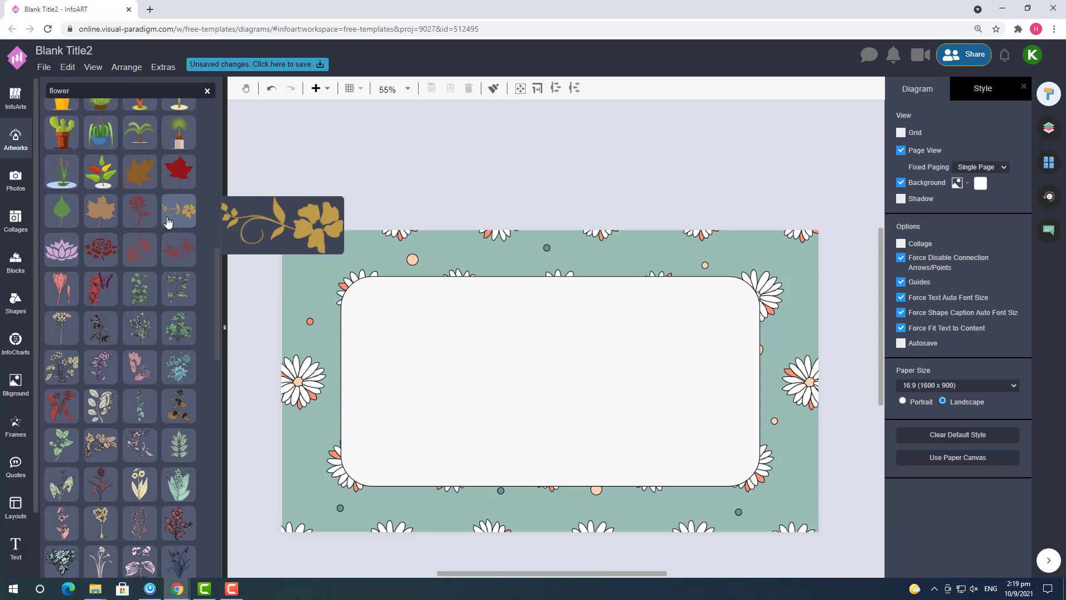
{"action": "scroll", "coordinate": [168, 222], "scroll_direction": "down", "scroll_amount": 1}
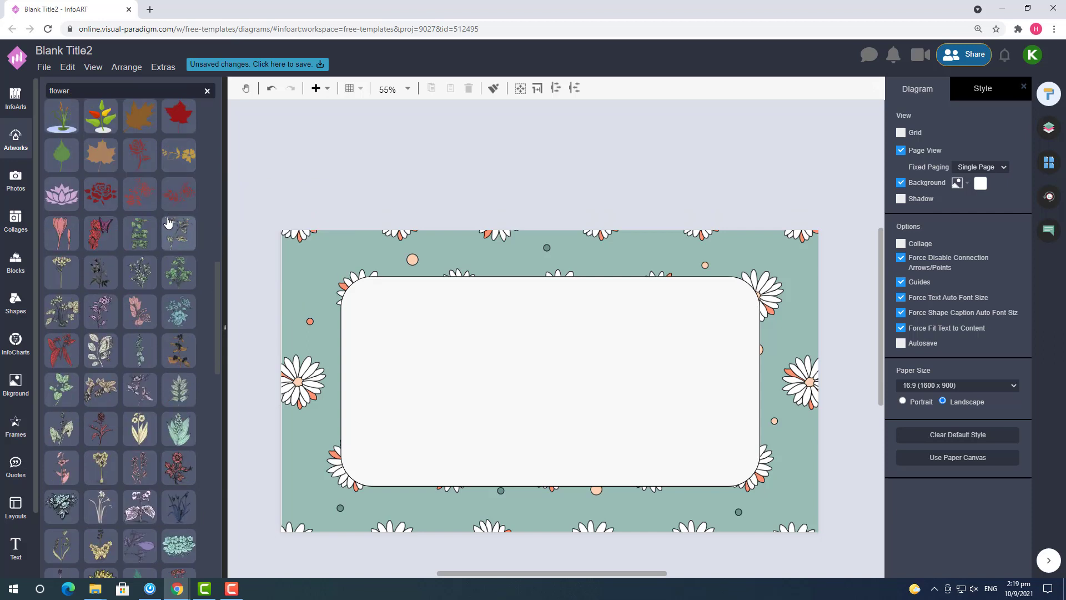
{"action": "scroll", "coordinate": [168, 222], "scroll_direction": "down", "scroll_amount": 1}
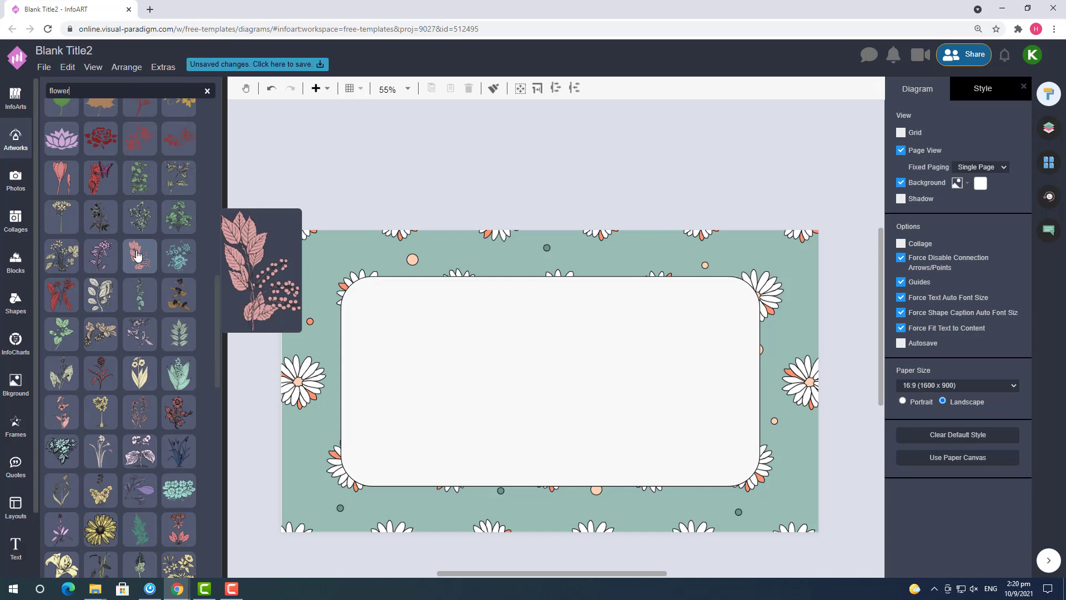
{"action": "scroll", "coordinate": [138, 255], "scroll_direction": "down", "scroll_amount": 1}
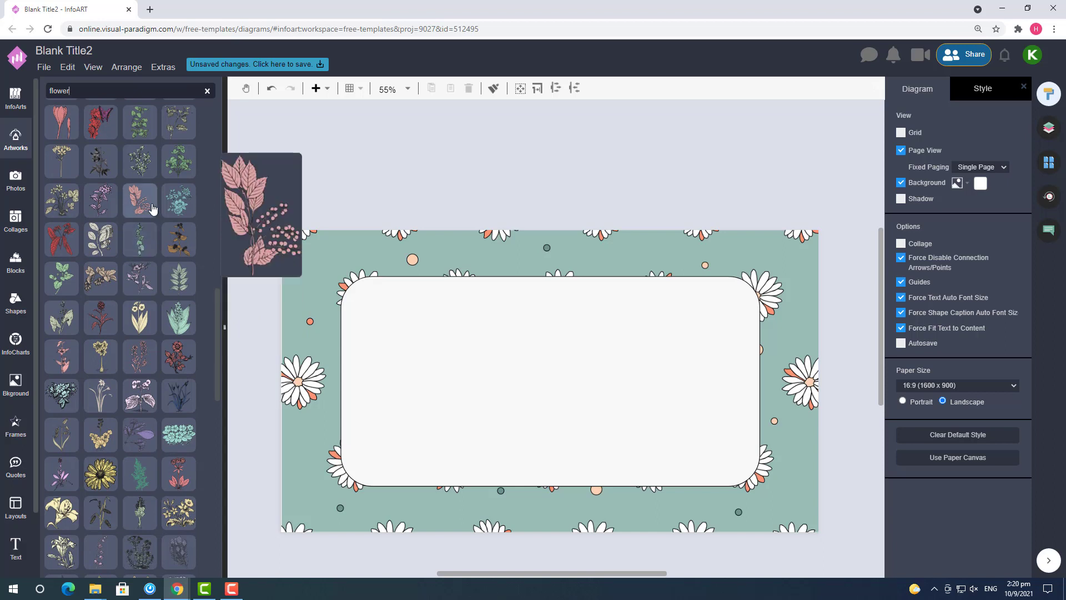
{"action": "scroll", "coordinate": [134, 278], "scroll_direction": "down", "scroll_amount": 4}
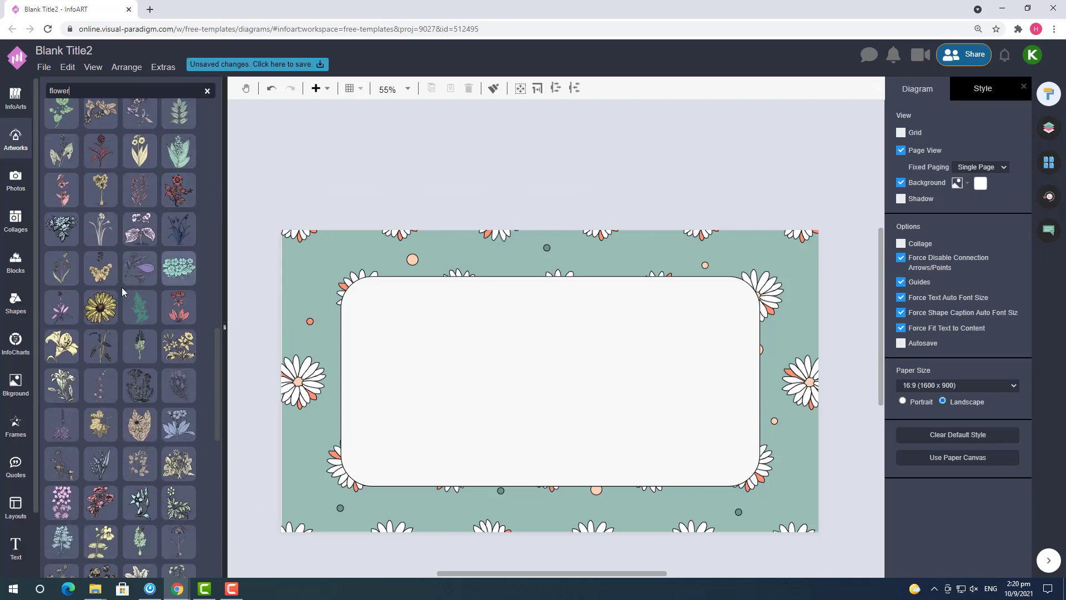
{"action": "mouse_move", "coordinate": [111, 311]}
{"action": "left_click_drag", "start_coordinate": [111, 310], "coordinate": [363, 184]}
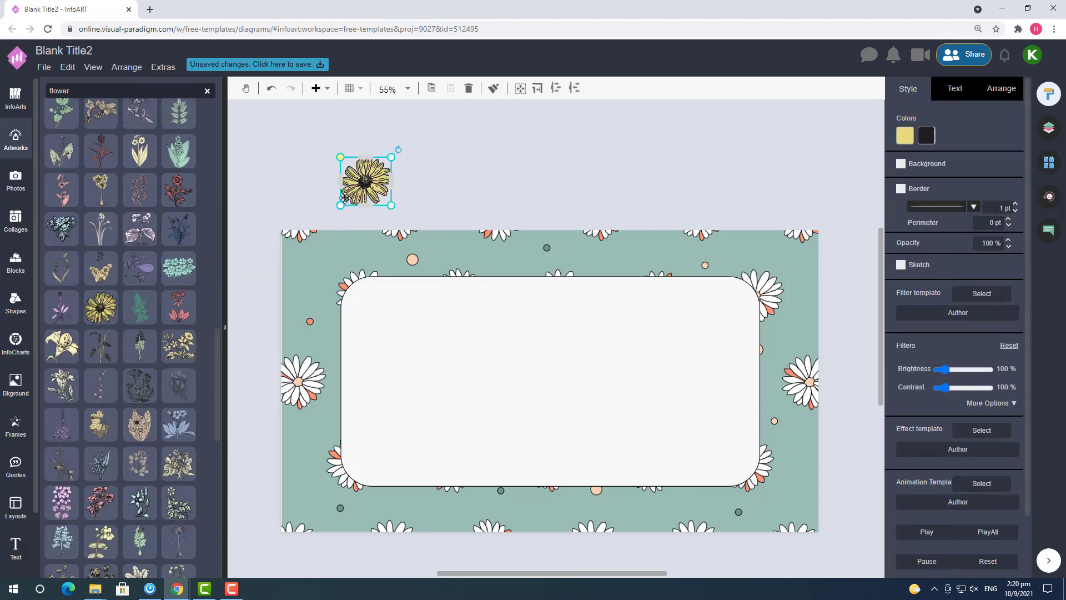
Place the peach spiky-petalled flower artwork beside the yellow daisy above the page.
{"action": "scroll", "coordinate": [160, 224], "scroll_direction": "down", "scroll_amount": 10}
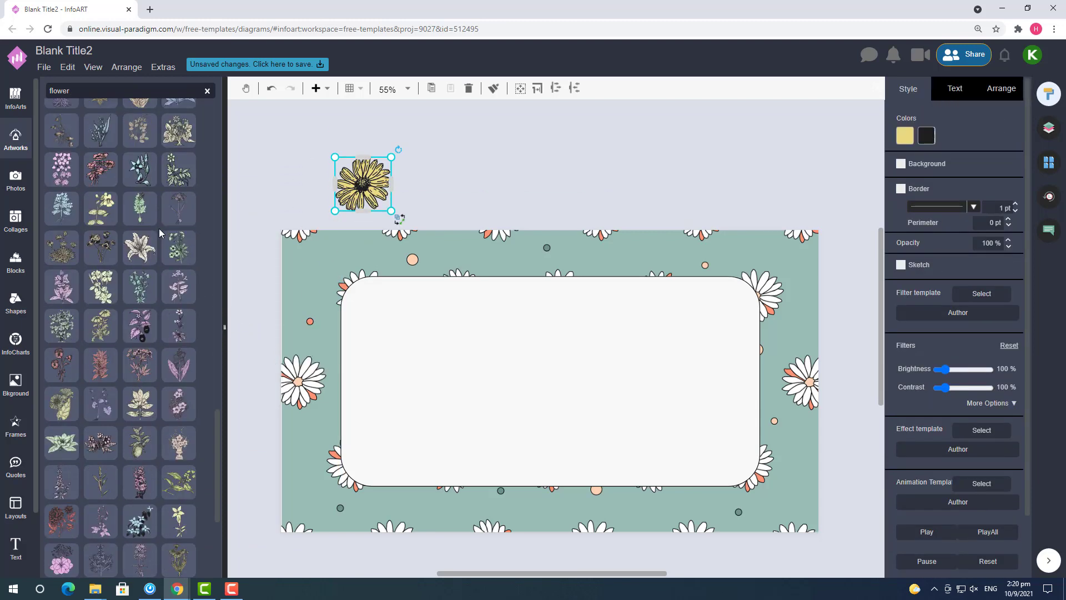
{"action": "scroll", "coordinate": [160, 228], "scroll_direction": "down", "scroll_amount": 3}
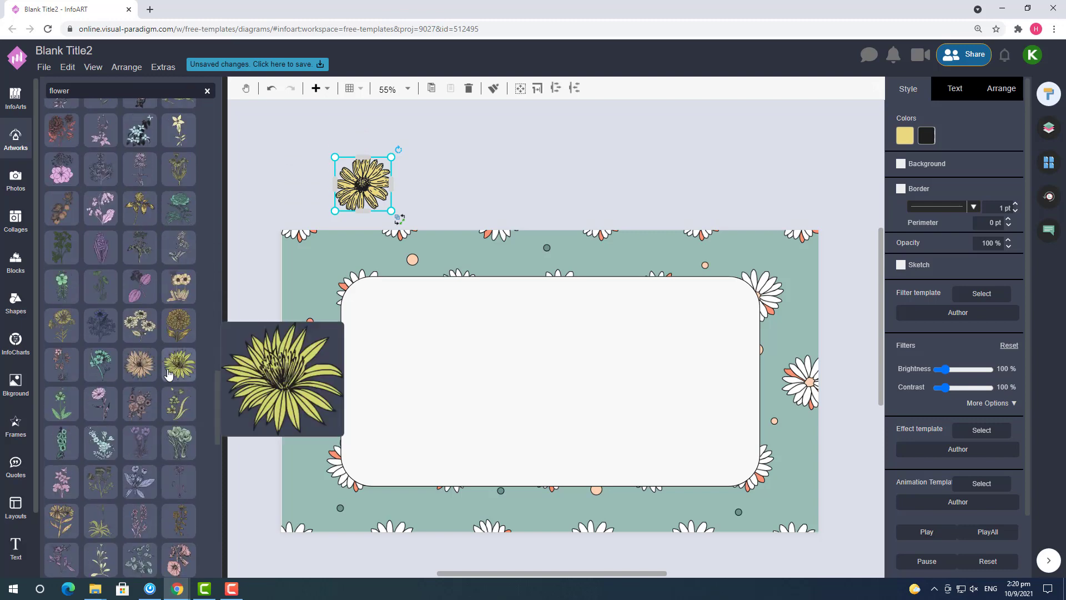
{"action": "mouse_move", "coordinate": [147, 375]}
{"action": "left_click_drag", "start_coordinate": [147, 375], "coordinate": [418, 181]}
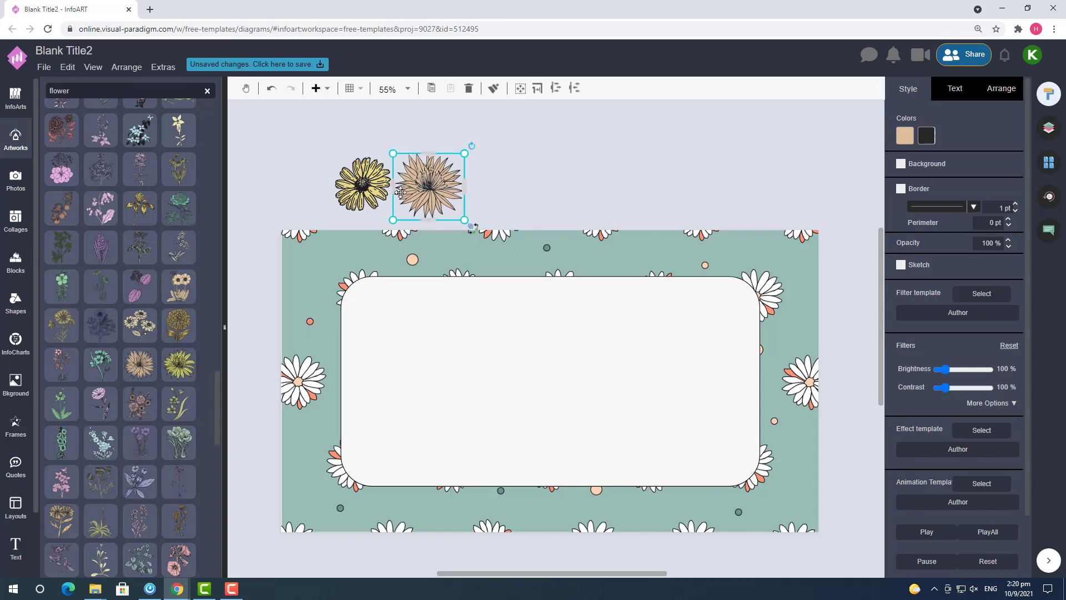
Place the yellow-green spiky flower artwork beside the peach flower above the page.
{"action": "scroll", "coordinate": [180, 295], "scroll_direction": "down", "scroll_amount": 2}
{"action": "mouse_move", "coordinate": [180, 285]}
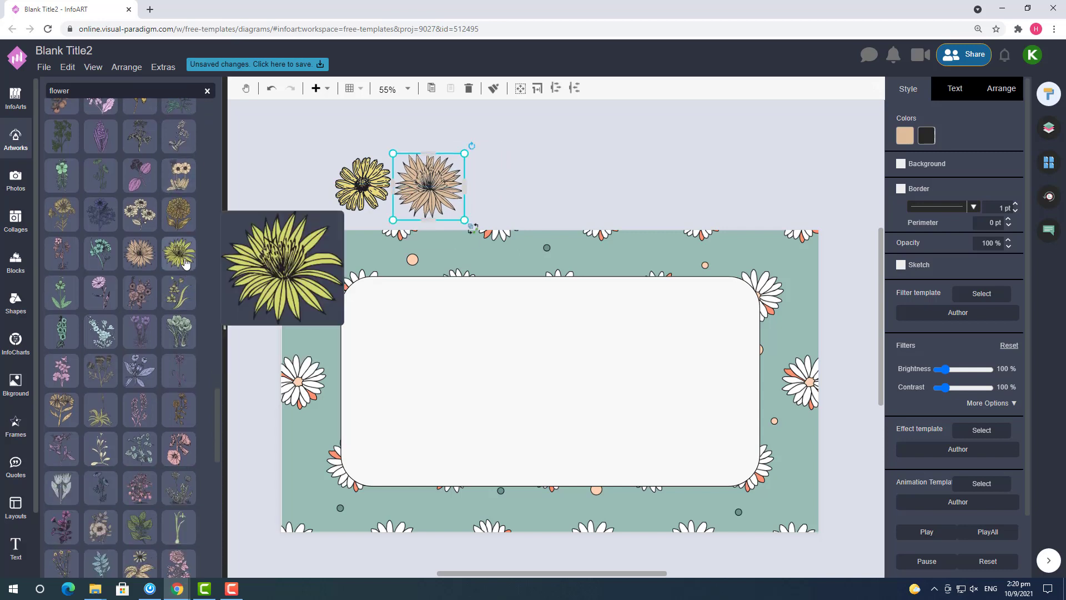
{"action": "left_click_drag", "start_coordinate": [179, 256], "coordinate": [471, 220]}
{"action": "scroll", "coordinate": [183, 305], "scroll_direction": "down", "scroll_amount": 4}
{"action": "scroll", "coordinate": [183, 305], "scroll_direction": "down", "scroll_amount": 7}
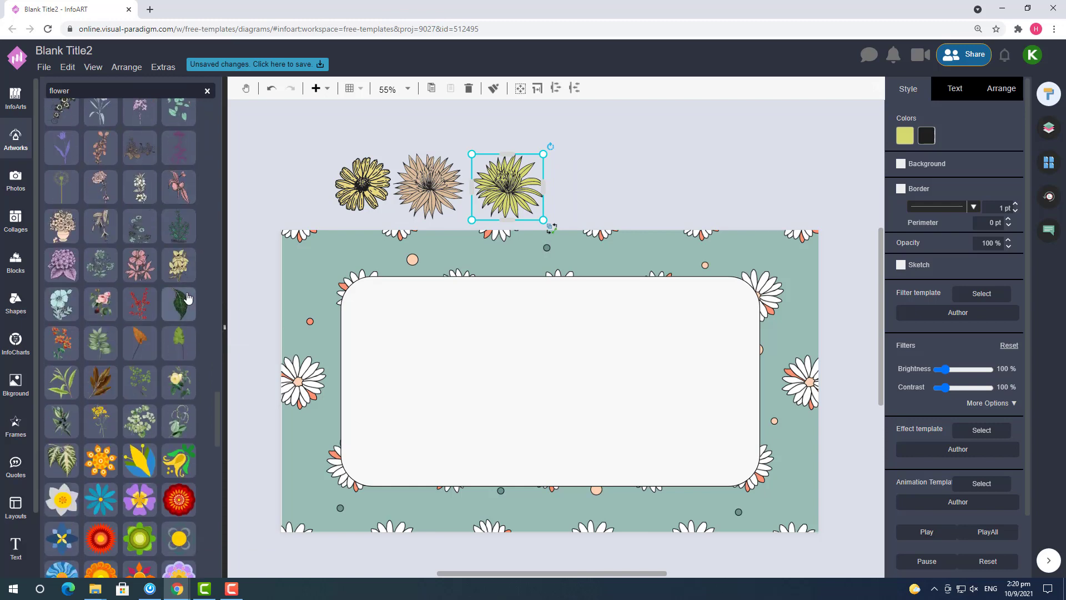
Recolour the yellow-green flower with pure black outlines and pale peach petals, and move it away from the peach flower.
{"action": "left_click", "coordinate": [927, 138]}
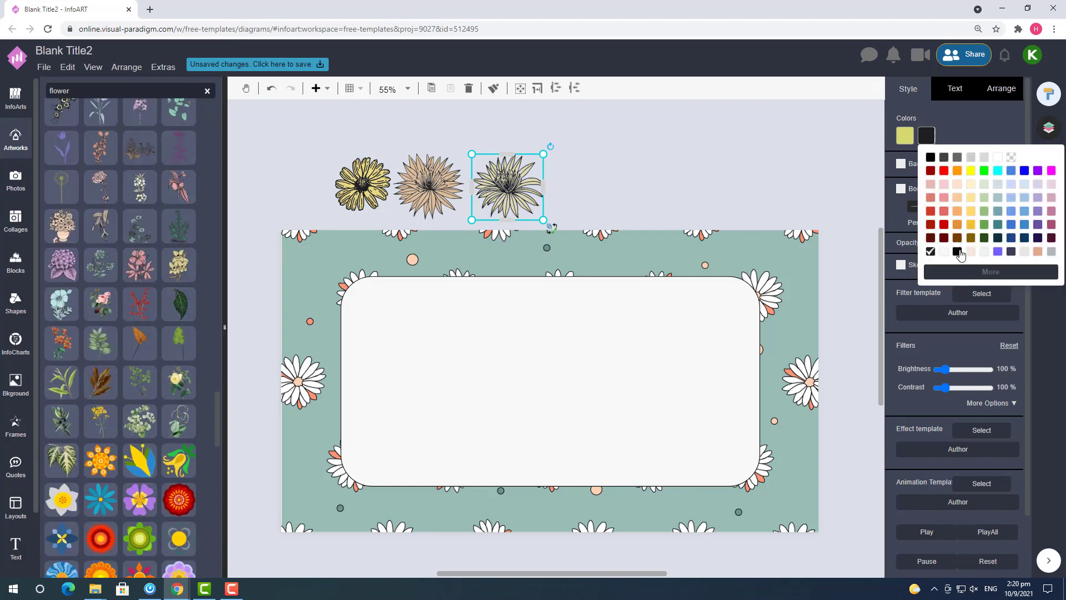
{"action": "left_click", "coordinate": [958, 252]}
{"action": "left_click", "coordinate": [904, 135]}
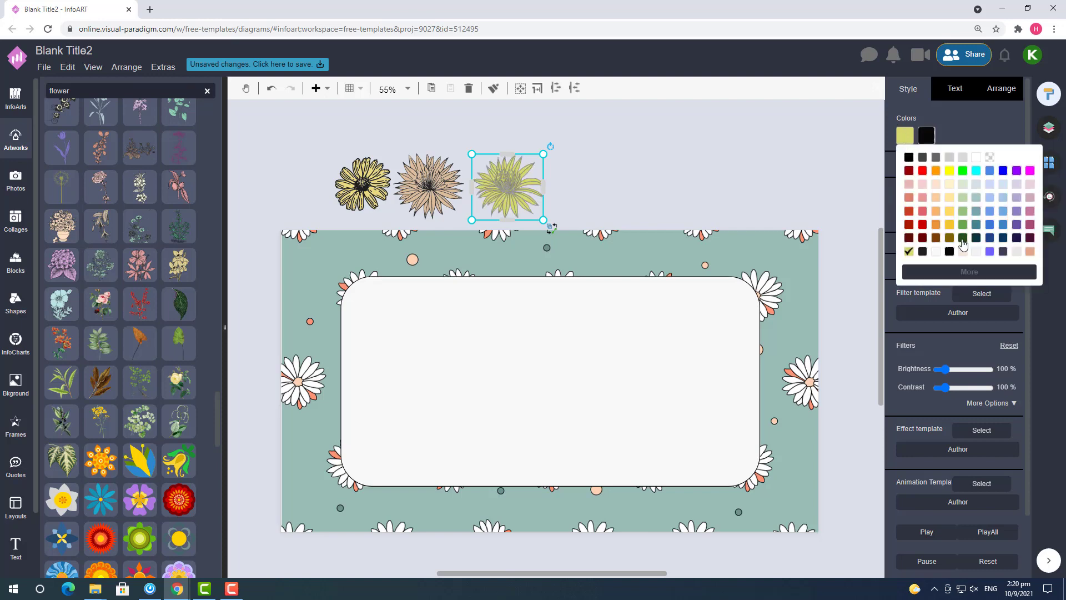
{"action": "left_click", "coordinate": [962, 251]}
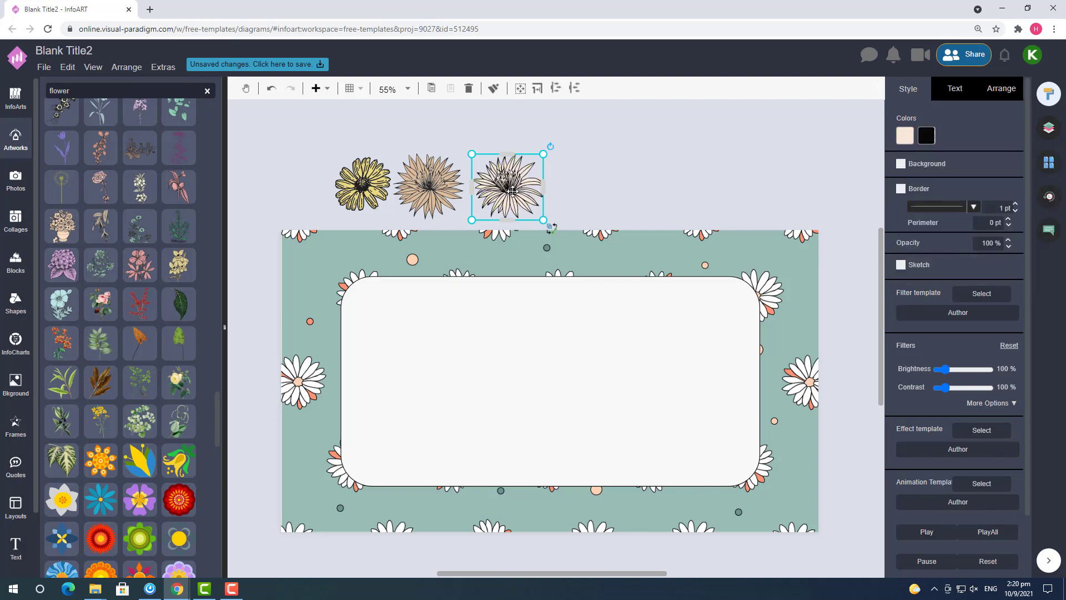
{"action": "left_click_drag", "start_coordinate": [513, 191], "coordinate": [555, 186]}
Recolour the peach spiky flower with the same pure black outlines and pale peach petals.
{"action": "left_click", "coordinate": [460, 196]}
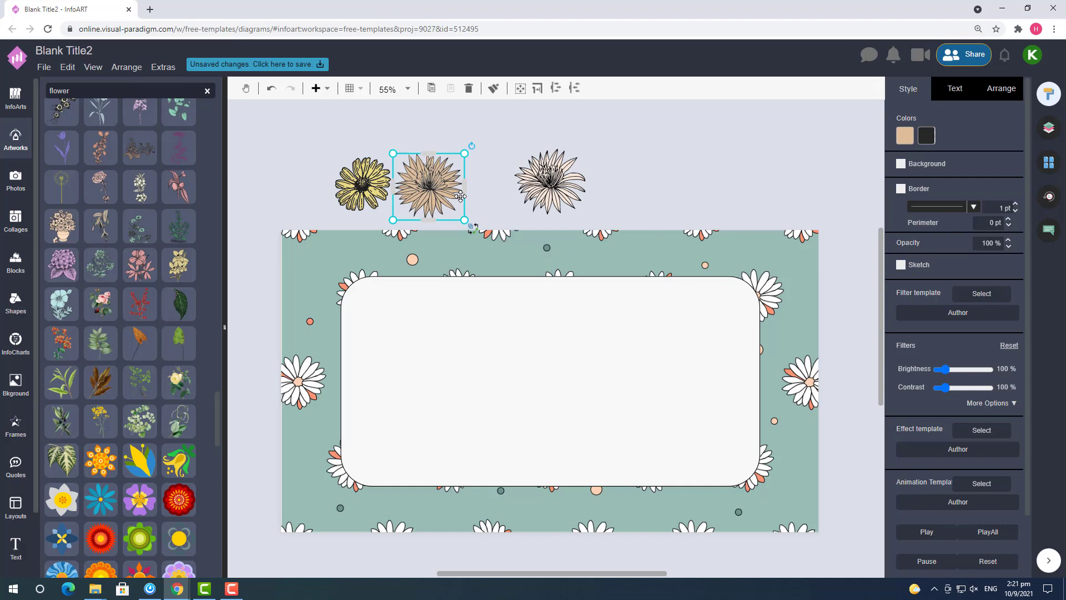
{"action": "left_click", "coordinate": [927, 137]}
{"action": "left_click", "coordinate": [985, 252]}
{"action": "left_click", "coordinate": [904, 136]}
{"action": "left_click", "coordinate": [989, 251]}
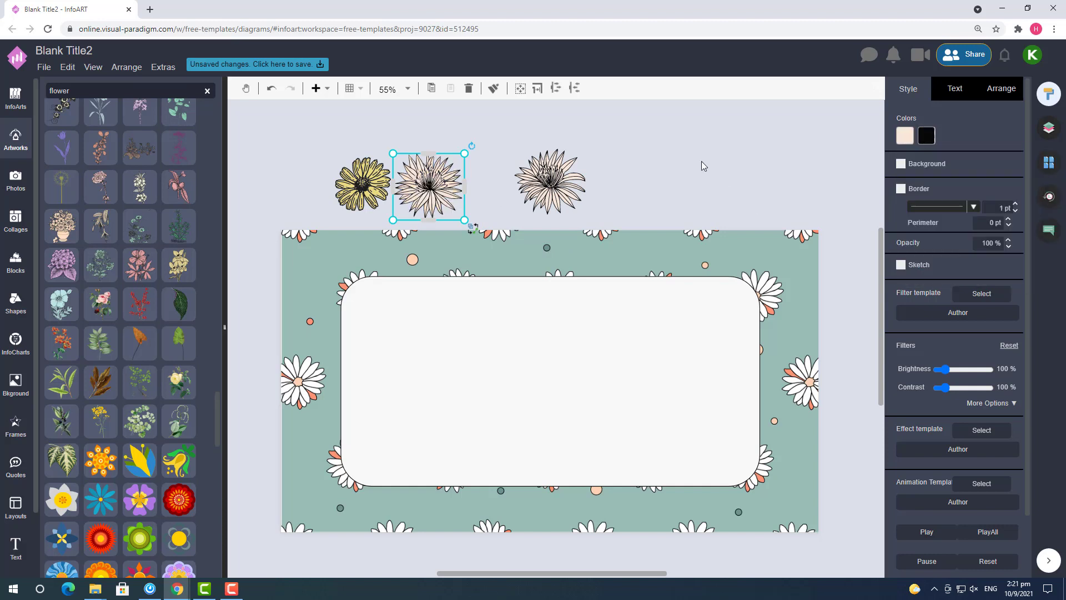
{"action": "left_click", "coordinate": [702, 167]}
Move the yellow daisy to the far right of the other flowers and recolour it with black outlines and pale peach petals.
{"action": "left_click_drag", "start_coordinate": [364, 183], "coordinate": [735, 182]}
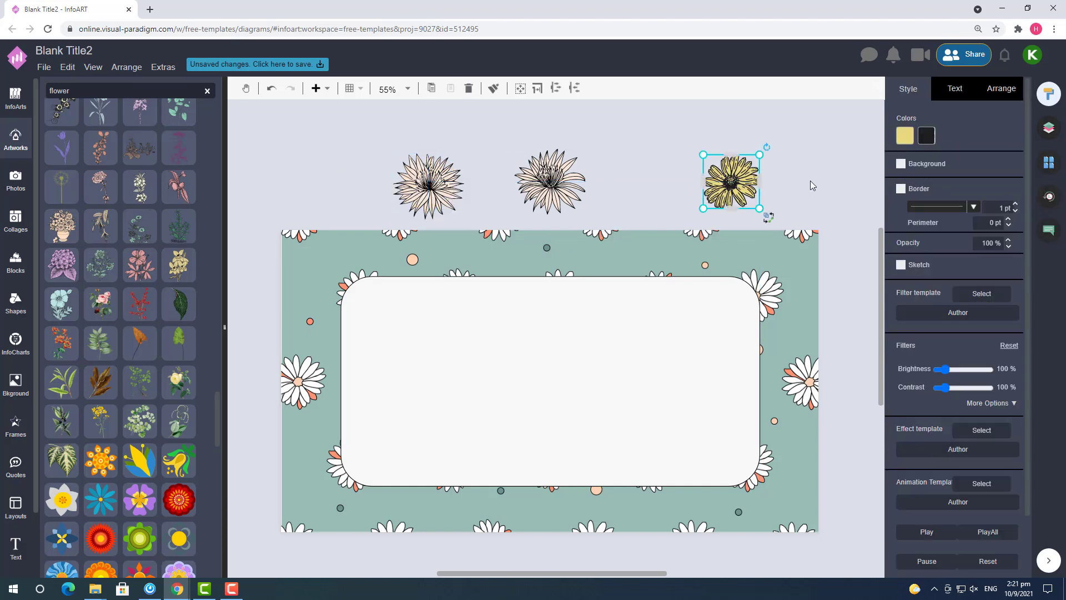
{"action": "left_click", "coordinate": [926, 138]}
{"action": "left_click", "coordinate": [1002, 252]}
{"action": "left_click", "coordinate": [904, 135]}
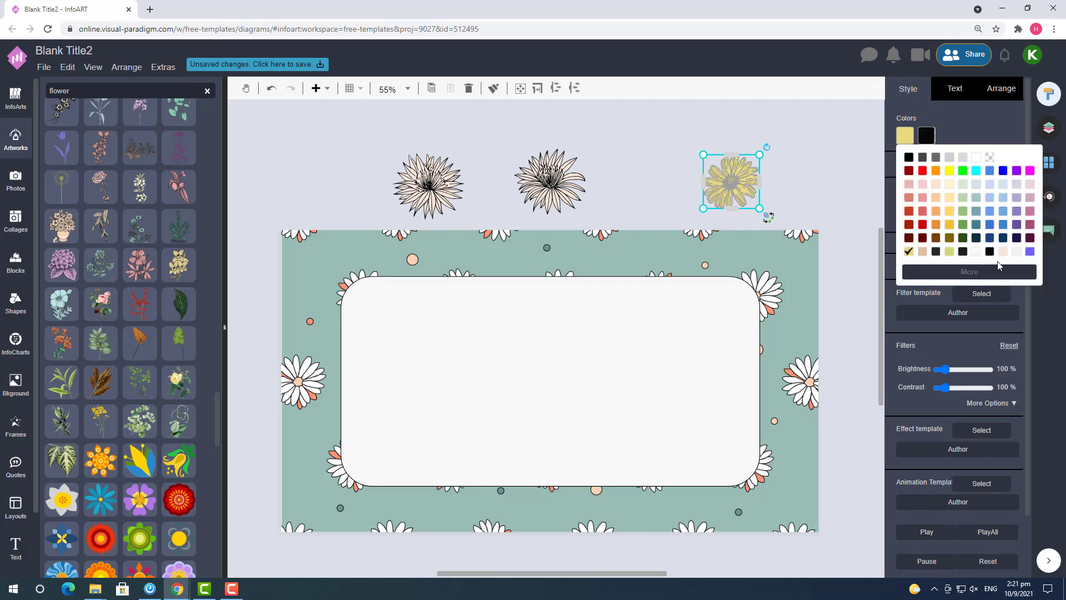
{"action": "left_click", "coordinate": [1003, 253]}
{"action": "left_click", "coordinate": [794, 191]}
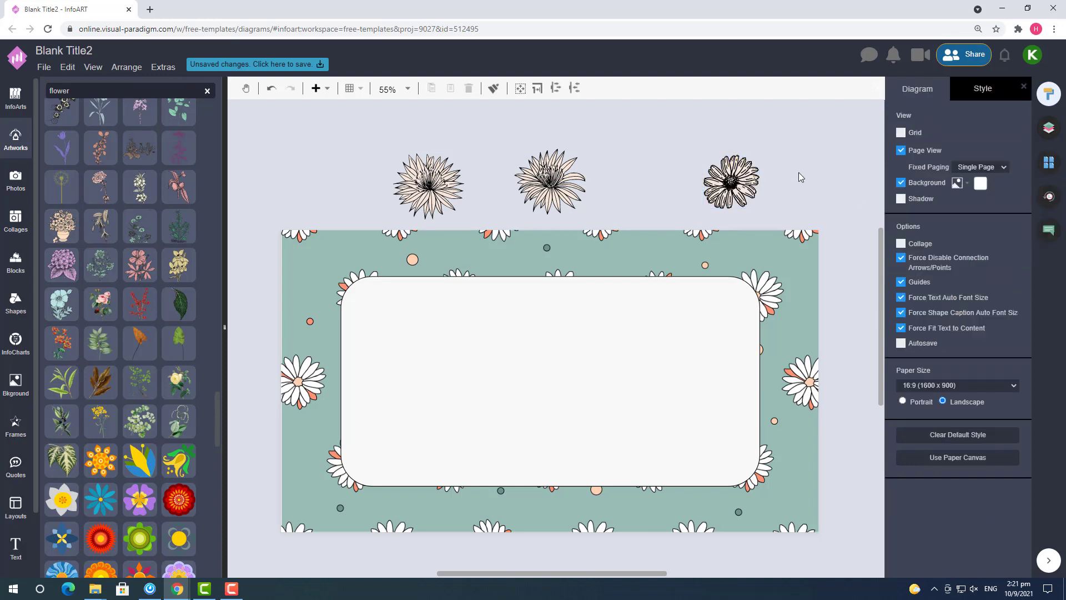
Move the daisy into the panel's lower-right corner, and try the two spiky flowers inside the panel before deleting both.
{"action": "left_click_drag", "start_coordinate": [747, 183], "coordinate": [732, 451]}
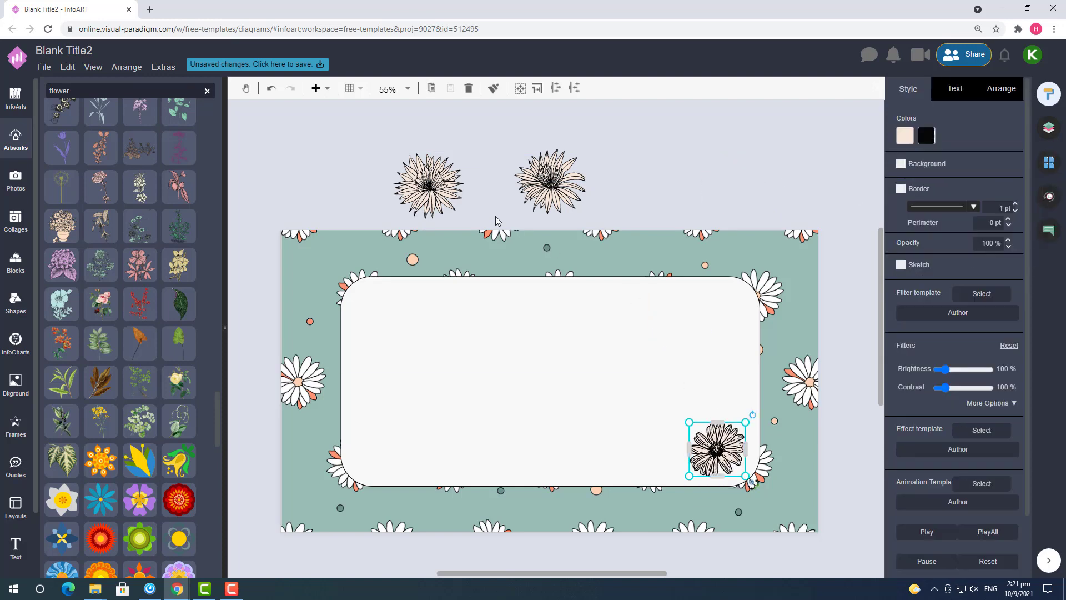
{"action": "left_click_drag", "start_coordinate": [436, 217], "coordinate": [402, 446]}
{"action": "left_click_drag", "start_coordinate": [550, 183], "coordinate": [407, 343]}
{"action": "left_click", "coordinate": [410, 423]}
{"action": "left_click_drag", "start_coordinate": [410, 424], "coordinate": [403, 312]}
{"action": "key", "text": "Delete"}
Try orange and tan as the outline colour of the daisy in the panel's lower-right corner.
{"action": "left_click", "coordinate": [713, 449]}
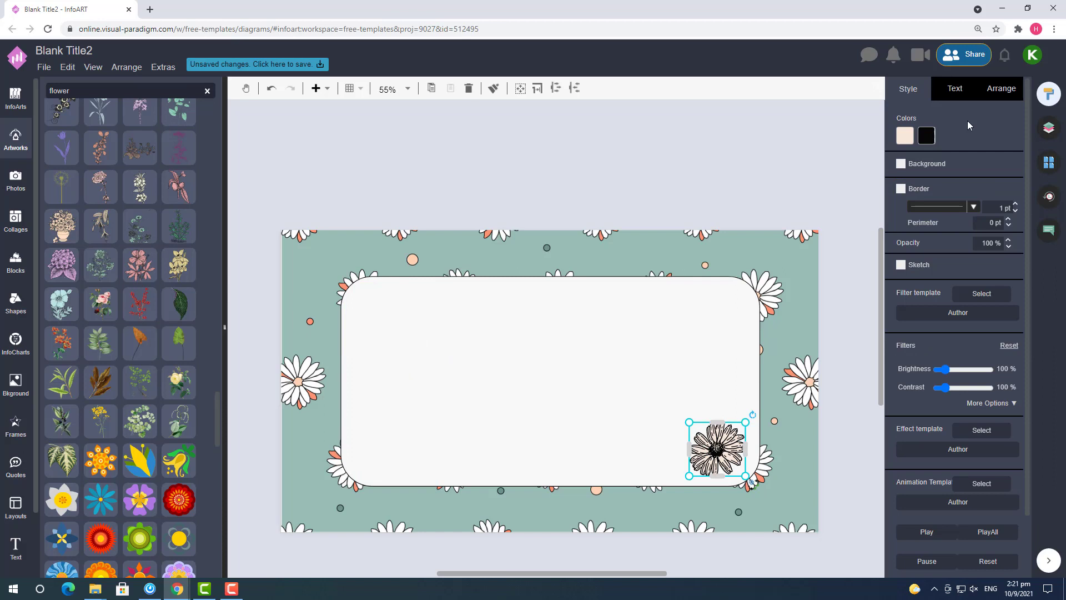
{"action": "left_click", "coordinate": [935, 141]}
{"action": "left_click", "coordinate": [959, 226]}
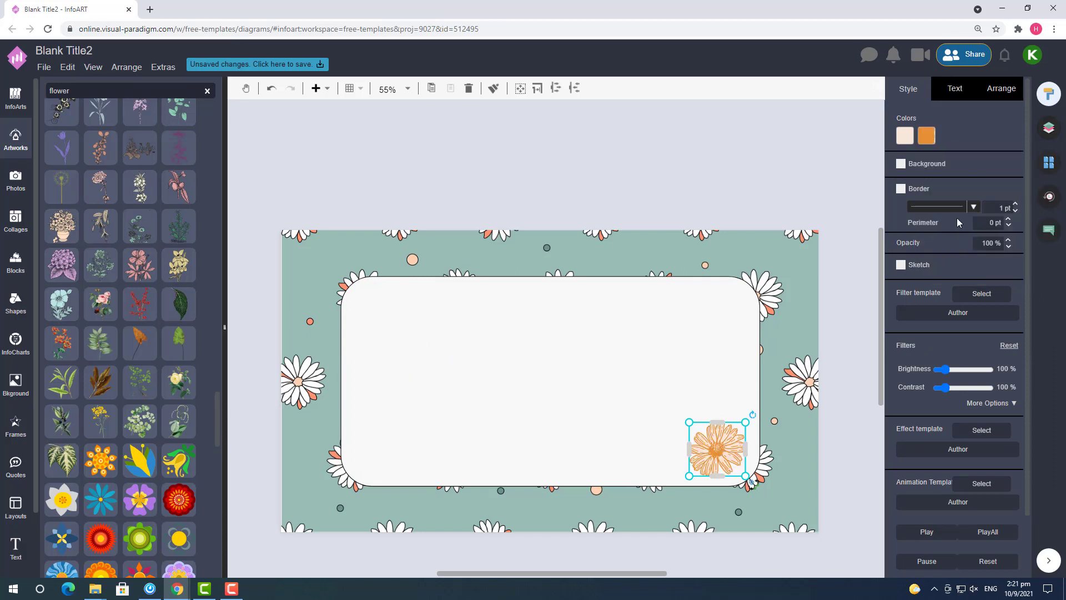
{"action": "left_click", "coordinate": [927, 139]}
{"action": "left_click", "coordinate": [945, 253]}
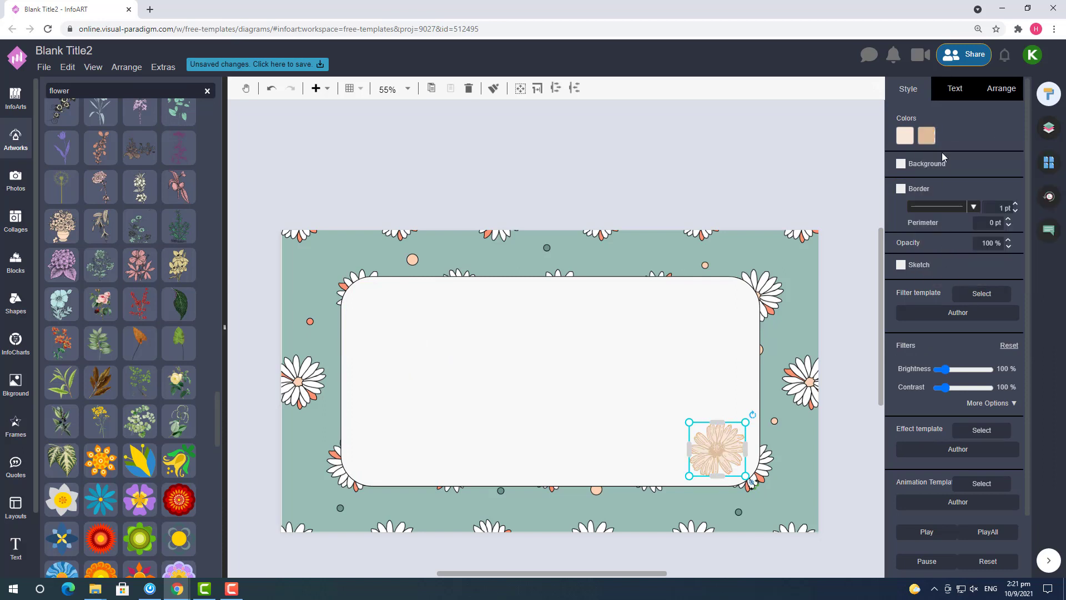
Try pale peach petals with orange outlines on the daisy in the panel.
{"action": "left_click", "coordinate": [904, 135]}
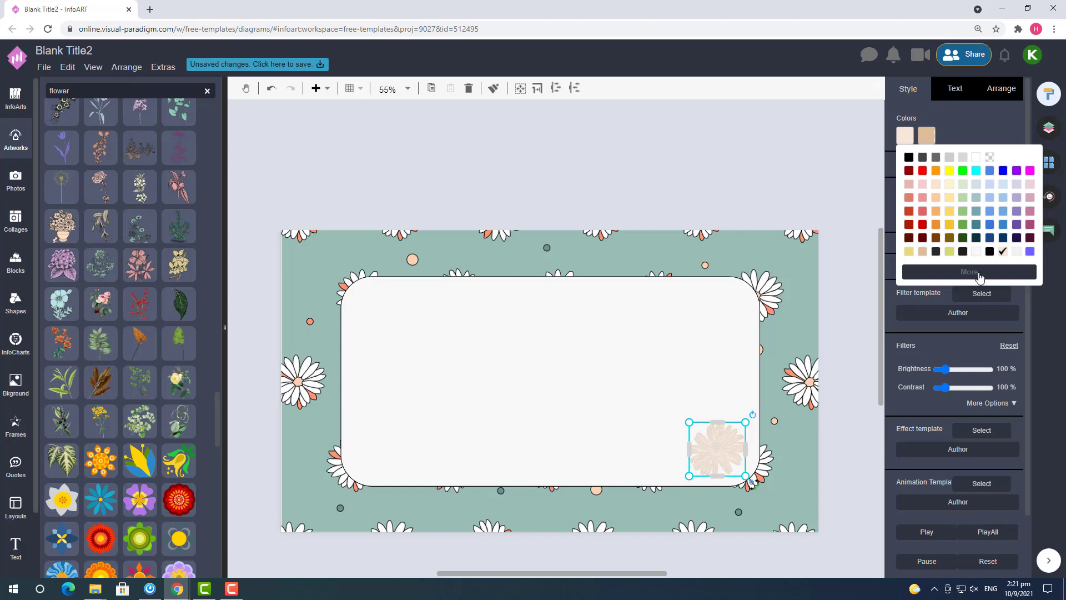
{"action": "left_click", "coordinate": [936, 187]}
{"action": "left_click", "coordinate": [926, 135]}
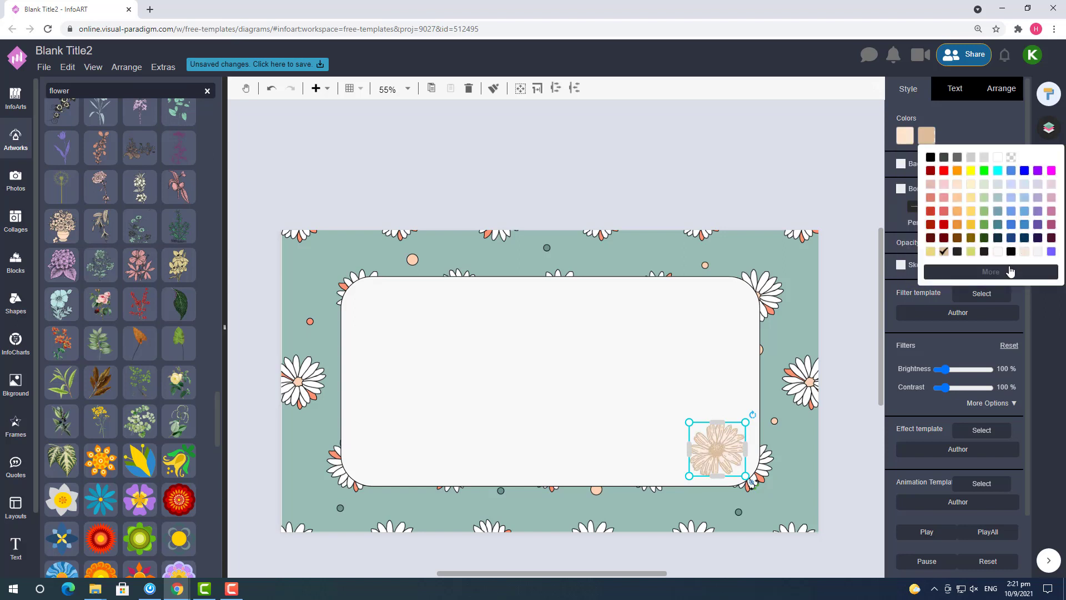
{"action": "left_click", "coordinate": [958, 224]}
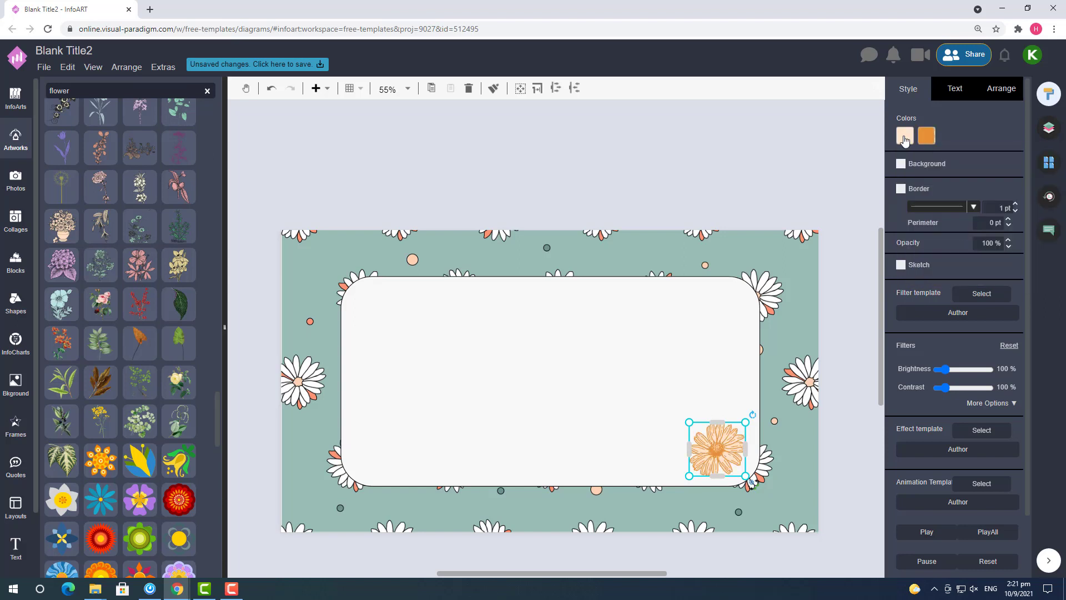
{"action": "left_click", "coordinate": [904, 139]}
{"action": "left_click", "coordinate": [708, 361]}
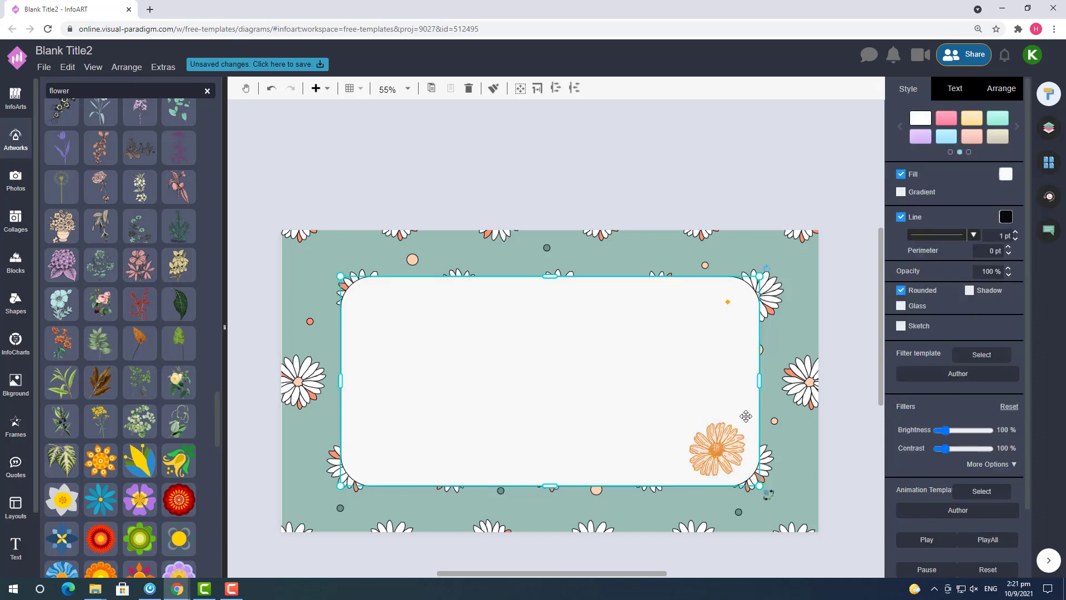
{"action": "left_click", "coordinate": [762, 551]}
{"action": "left_click", "coordinate": [731, 438]}
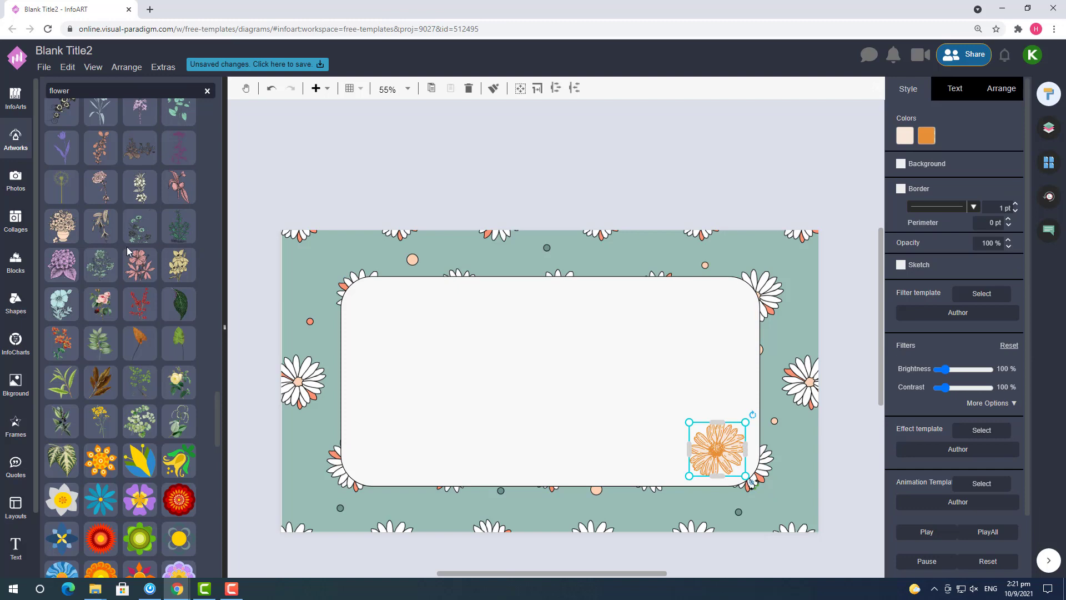
{"action": "scroll", "coordinate": [128, 251], "scroll_direction": "down", "scroll_amount": 3}
{"action": "mouse_move", "coordinate": [112, 335]}
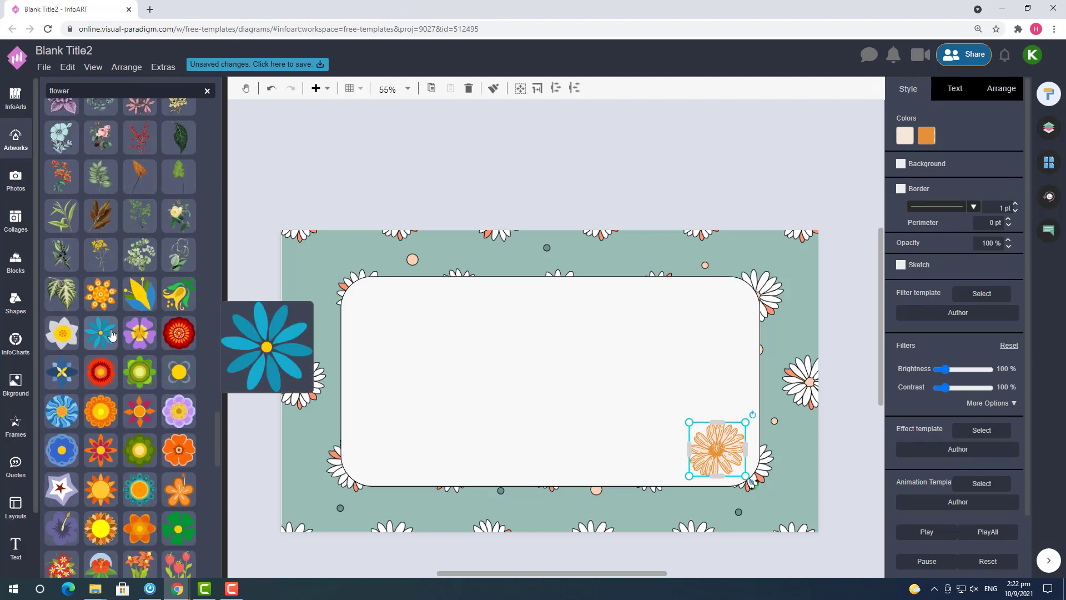
{"action": "scroll", "coordinate": [155, 321], "scroll_direction": "down", "scroll_amount": 6}
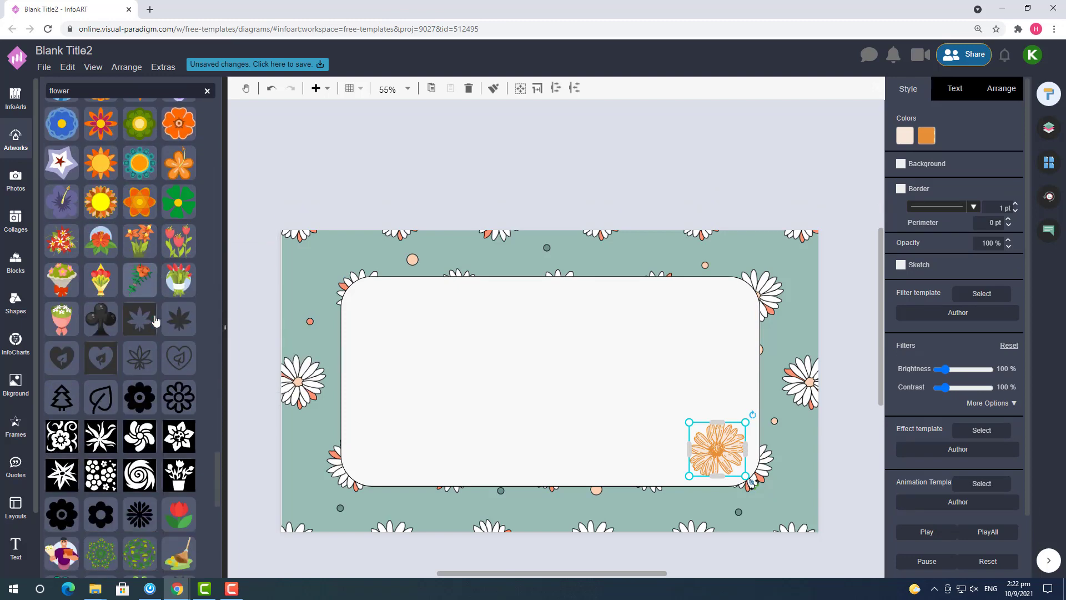
{"action": "scroll", "coordinate": [156, 321], "scroll_direction": "down", "scroll_amount": 15}
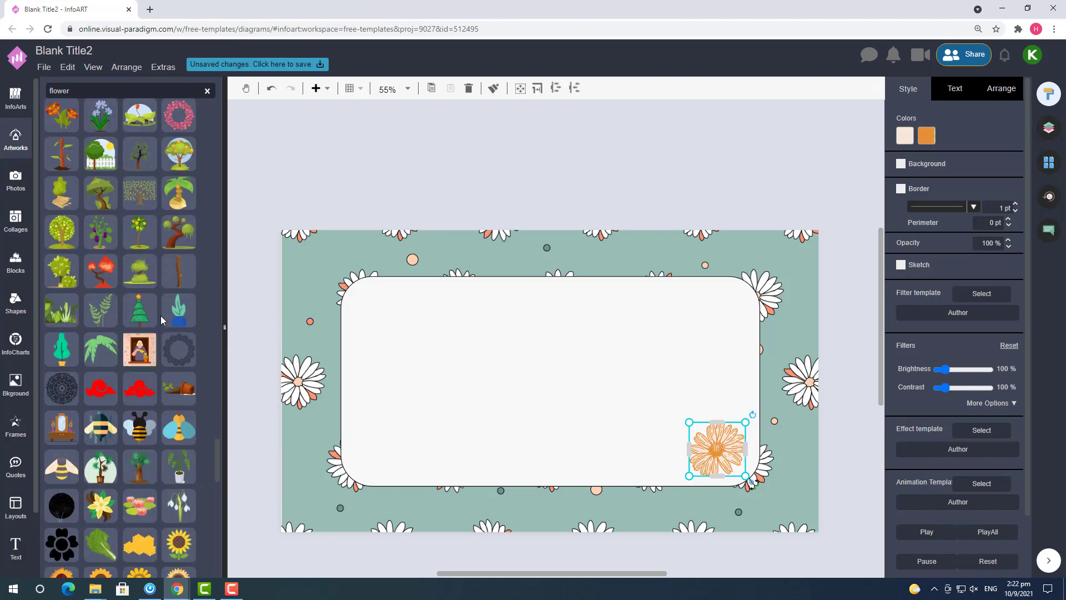
{"action": "scroll", "coordinate": [161, 316], "scroll_direction": "down", "scroll_amount": 3}
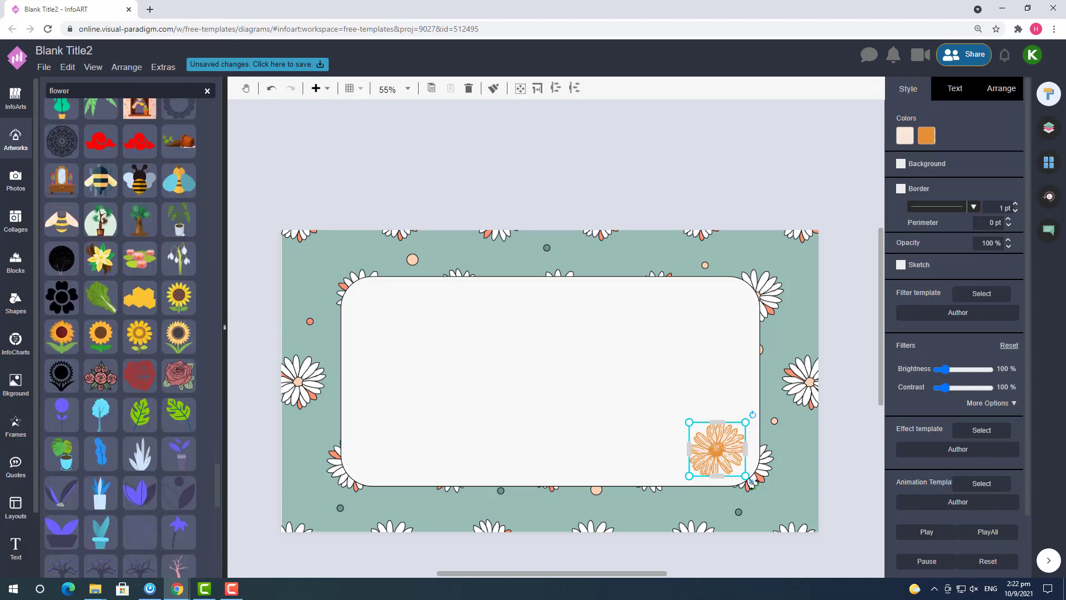
Recolour the daisy with pure black outlines and light orange petals.
{"action": "left_click", "coordinate": [925, 136]}
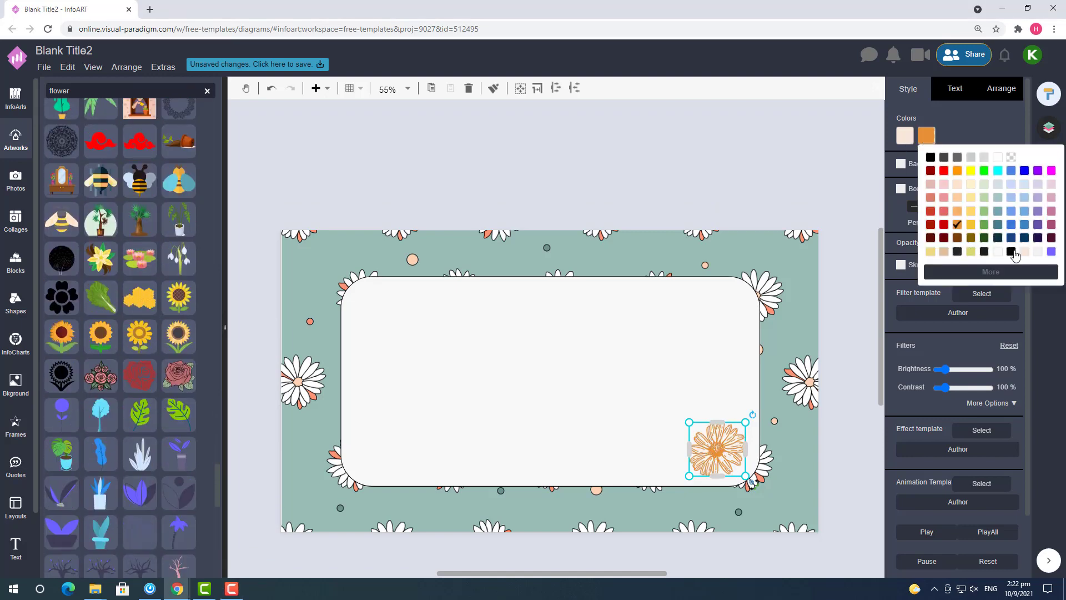
{"action": "left_click", "coordinate": [1011, 251]}
{"action": "left_click", "coordinate": [866, 308]}
{"action": "left_click", "coordinate": [720, 435]}
{"action": "left_click", "coordinate": [907, 136]}
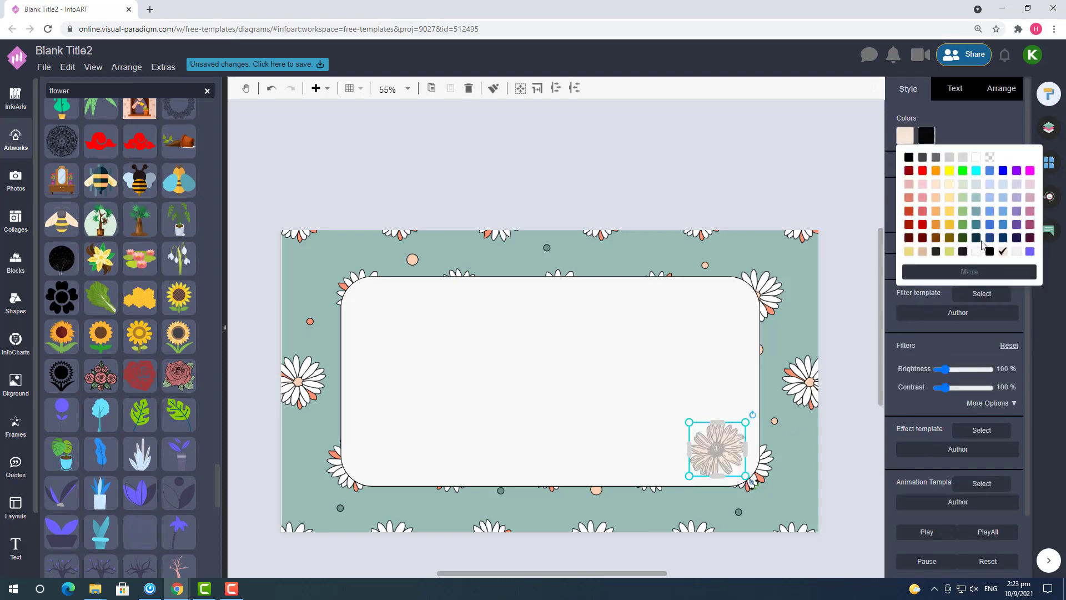
{"action": "left_click", "coordinate": [935, 199]}
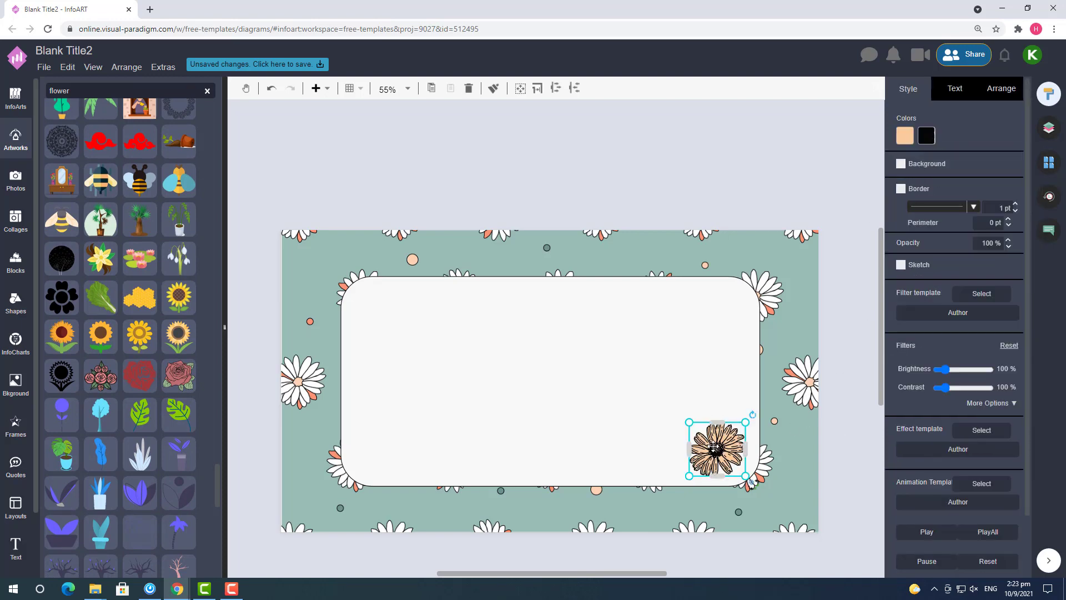
Remove the daisy from the panel and place the blue flower artwork with the yellow centre above the page.
{"action": "left_click", "coordinate": [848, 462]}
{"action": "scroll", "coordinate": [103, 357], "scroll_direction": "up", "scroll_amount": 10}
{"action": "scroll", "coordinate": [103, 357], "scroll_direction": "up", "scroll_amount": 10}
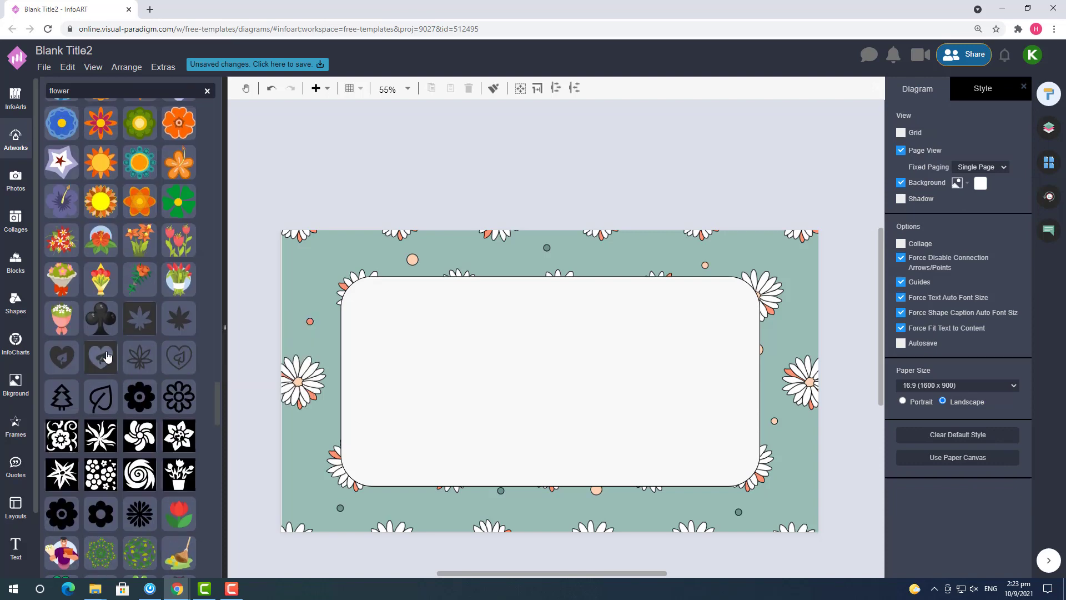
{"action": "scroll", "coordinate": [122, 374], "scroll_direction": "up", "scroll_amount": 2}
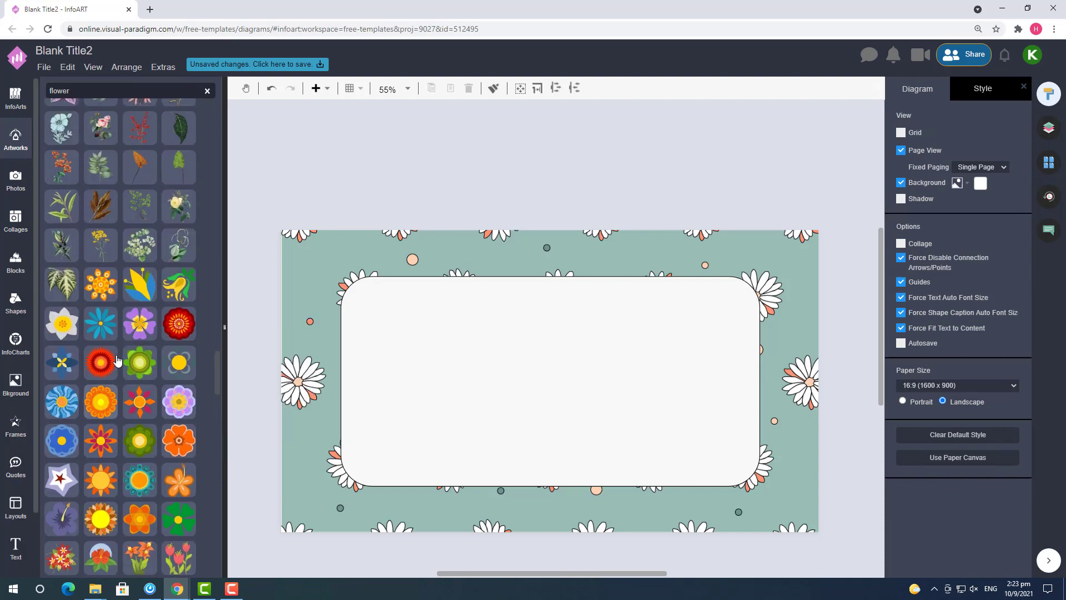
{"action": "left_click_drag", "start_coordinate": [106, 383], "coordinate": [643, 154]}
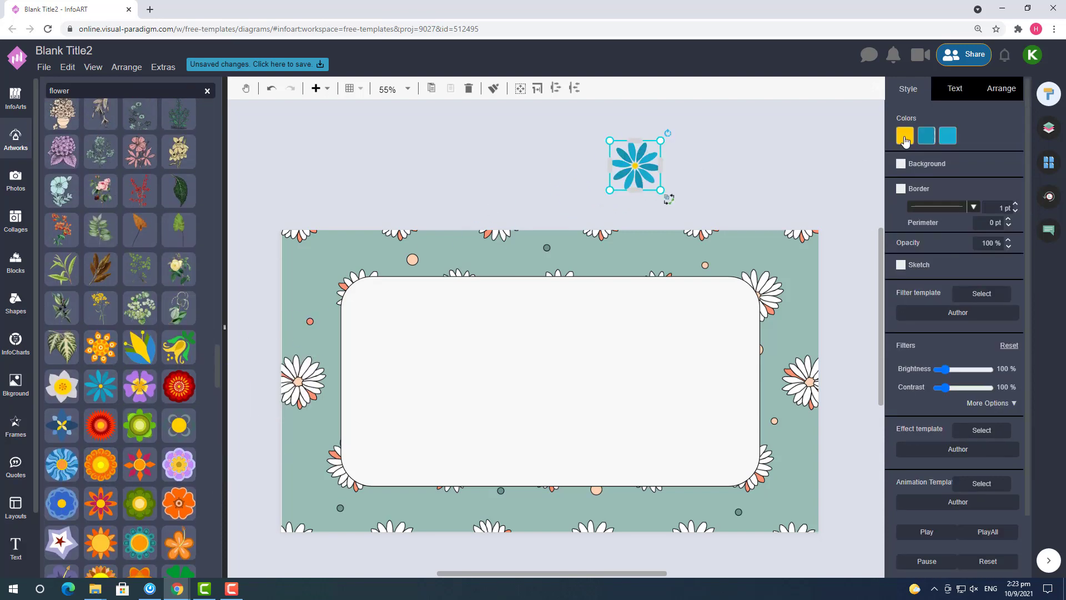
Recolour the blue flower with a tan centre and alternating pale peach and light orange petals.
{"action": "left_click", "coordinate": [905, 139]}
{"action": "left_click", "coordinate": [936, 253]}
{"action": "left_click", "coordinate": [925, 140]}
{"action": "left_click", "coordinate": [1051, 253]}
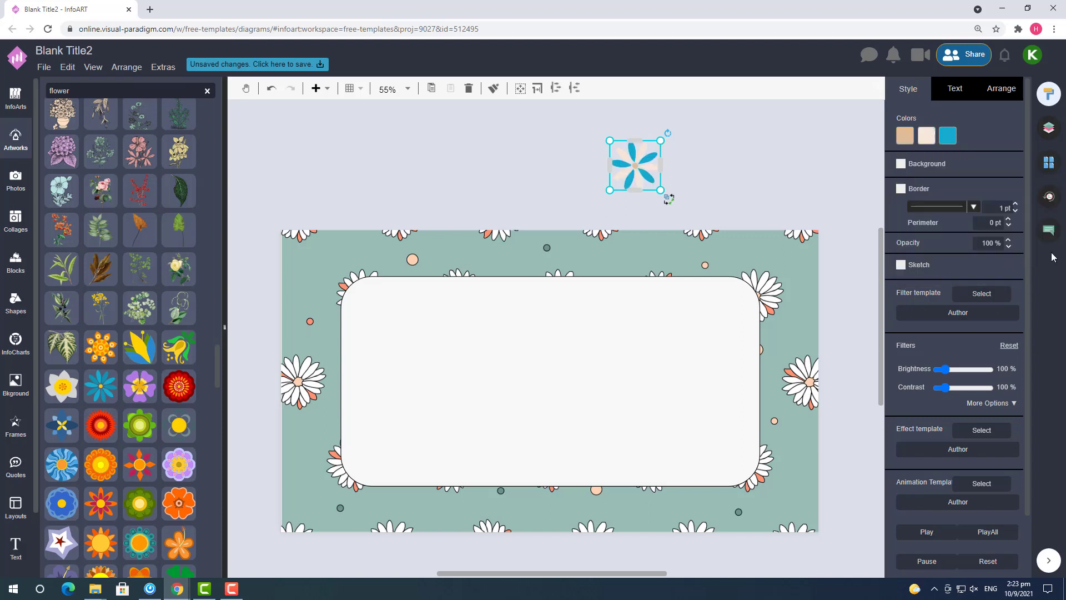
{"action": "left_click", "coordinate": [948, 136]}
{"action": "left_click", "coordinate": [959, 203]}
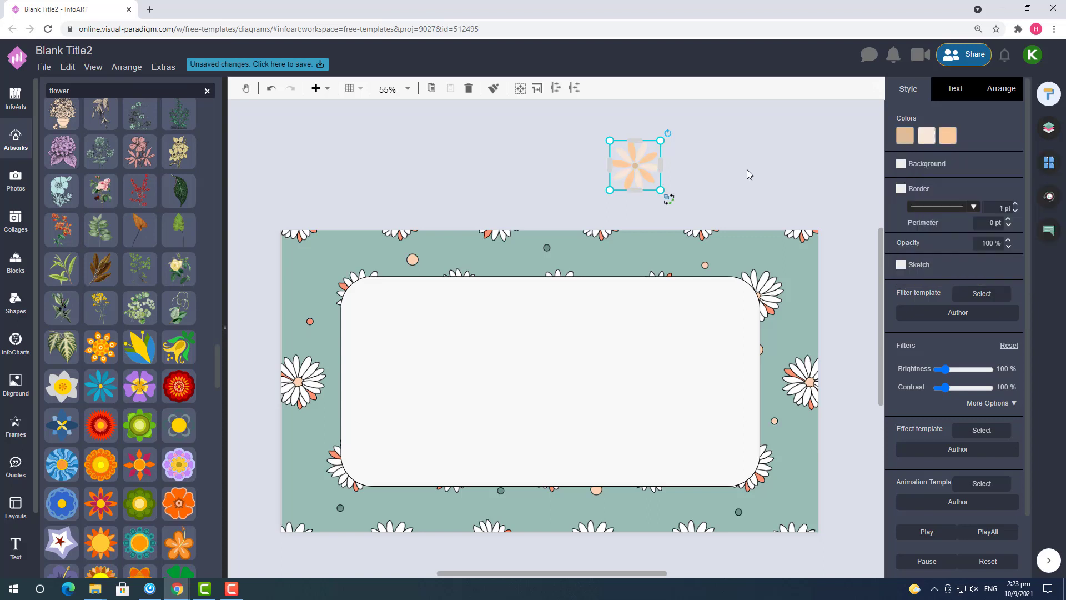
Move the recoloured flower into the panel's lower-right corner and place a copy of it in the upper-left corner.
{"action": "left_click_drag", "start_coordinate": [633, 164], "coordinate": [720, 451]}
{"action": "key", "text": "ctrl+c"}
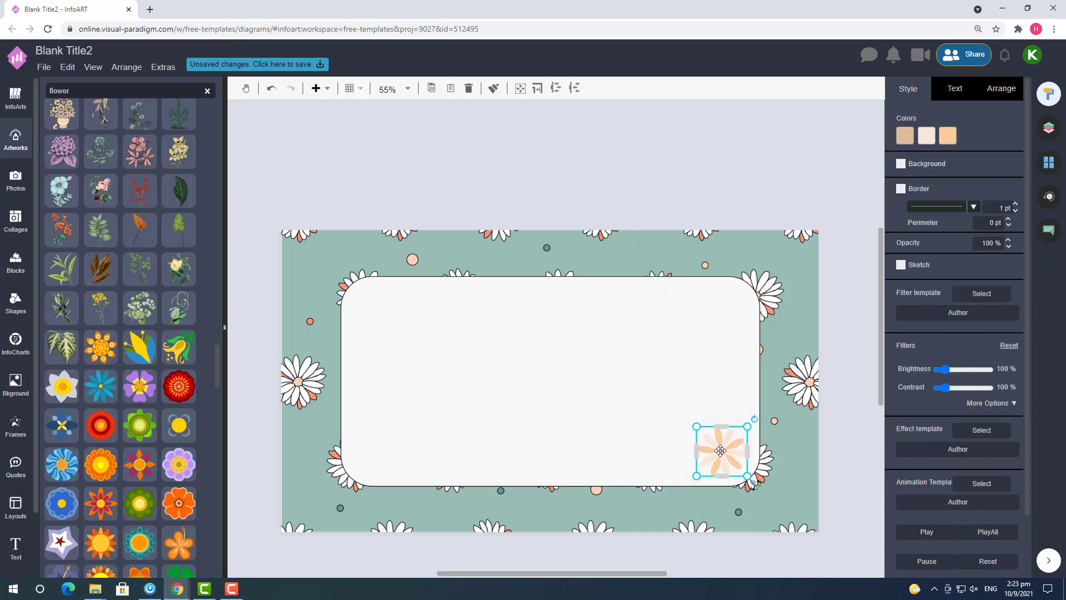
{"action": "key", "text": "ctrl+v"}
{"action": "left_click_drag", "start_coordinate": [588, 412], "coordinate": [372, 311]}
Arrange the large flower and a smaller copy side by side in the panel's lower-right corner.
{"action": "left_click", "coordinate": [724, 459], "text": "shift"}
{"action": "mouse_move", "coordinate": [724, 457]}
{"action": "left_mouse_down"}
{"action": "mouse_move", "coordinate": [681, 460]}
{"action": "mouse_move", "coordinate": [735, 448]}
{"action": "left_mouse_up"}
{"action": "left_click", "coordinate": [643, 204]}
{"action": "left_click", "coordinate": [728, 456]}
{"action": "left_click", "coordinate": [724, 454], "text": "shift"}
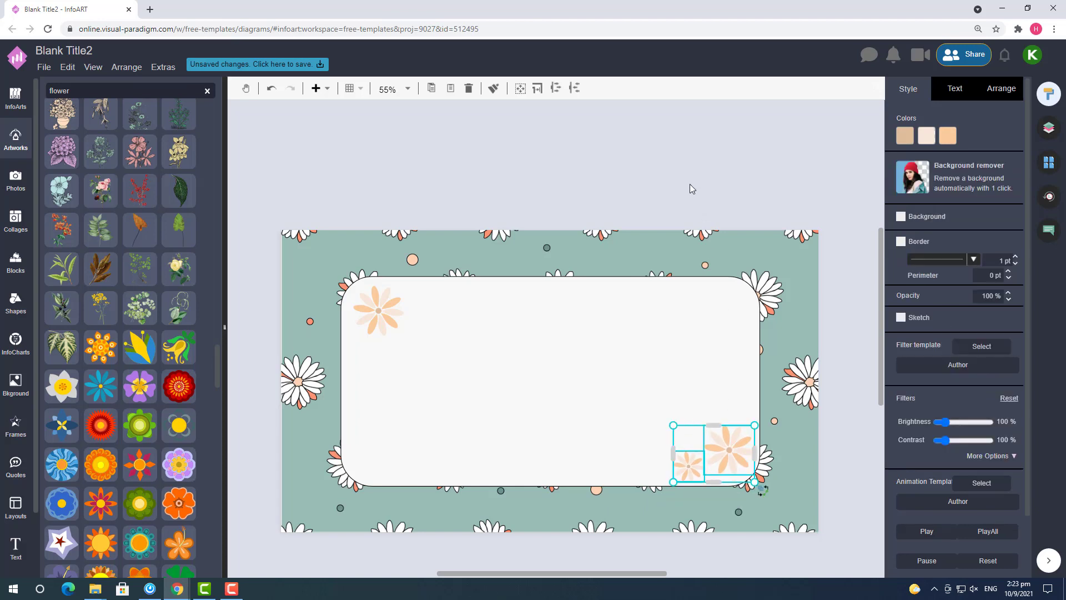
{"action": "left_click", "coordinate": [689, 184]}
Duplicate the upper-left flower, shrink the copy, and arrange the pair side by side in the panel's upper-left corner.
{"action": "left_click", "coordinate": [386, 315]}
{"action": "key", "text": "ctrl+c"}
{"action": "key", "text": "ctrl+v"}
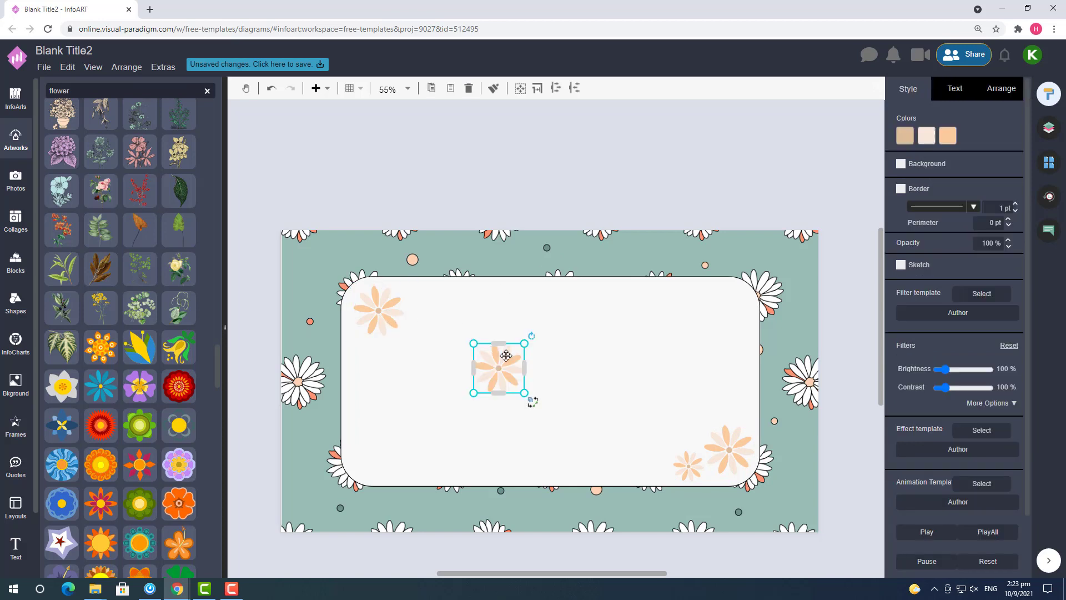
{"action": "left_click_drag", "start_coordinate": [507, 355], "coordinate": [444, 299]}
{"action": "left_click_drag", "start_coordinate": [463, 336], "coordinate": [454, 314]}
{"action": "mouse_move", "coordinate": [429, 302]}
{"action": "left_mouse_down"}
{"action": "mouse_move", "coordinate": [394, 306]}
{"action": "mouse_move", "coordinate": [419, 296]}
{"action": "left_mouse_up"}
{"action": "left_click", "coordinate": [401, 303], "text": "shift"}
{"action": "left_click", "coordinate": [425, 300]}
{"action": "left_click", "coordinate": [490, 196]}
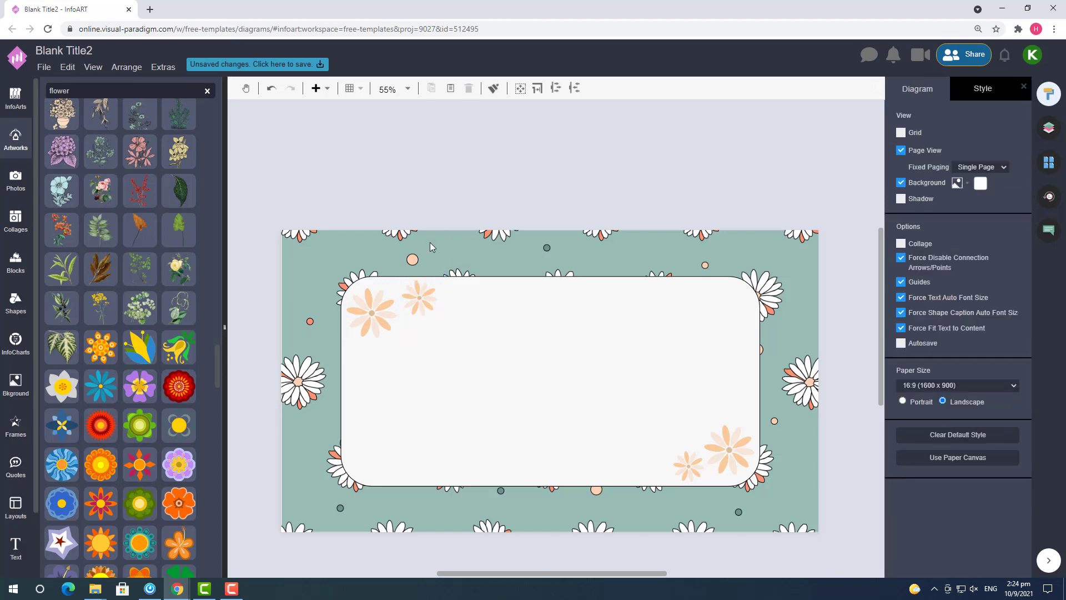
{"action": "left_click", "coordinate": [373, 310]}
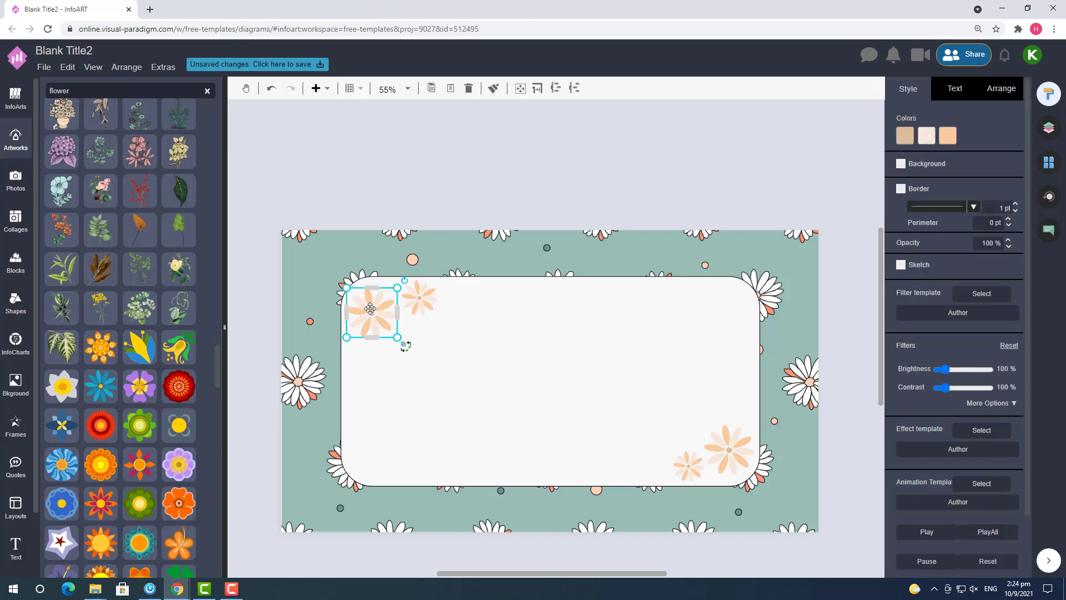
{"action": "left_click_drag", "start_coordinate": [372, 308], "coordinate": [413, 296]}
{"action": "left_click", "coordinate": [499, 175]}
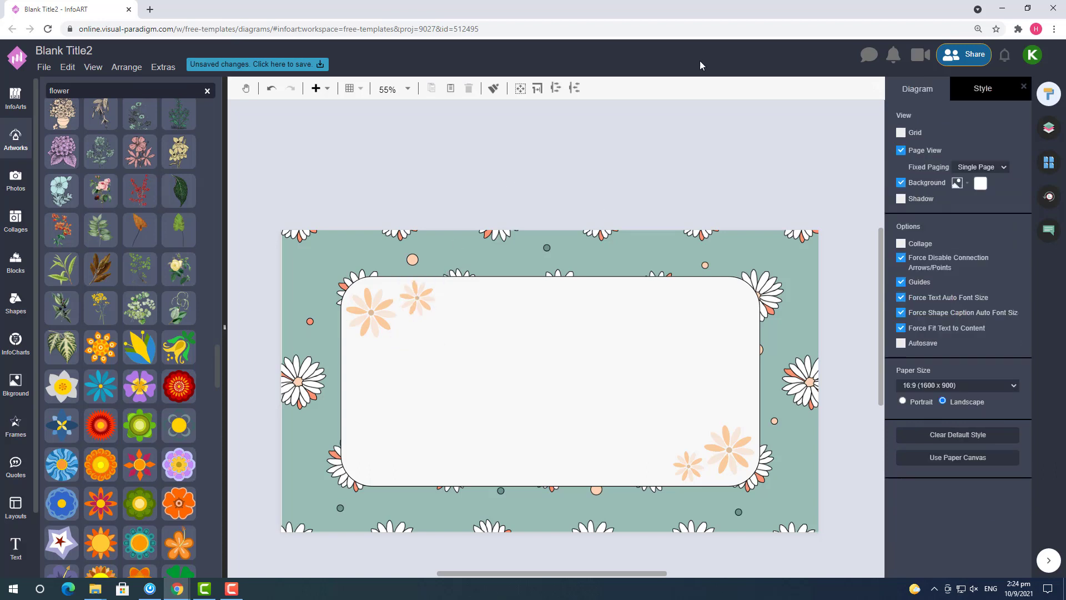
Try a hue rotation filter on the daisy-patterned background.
{"action": "left_click", "coordinate": [829, 307]}
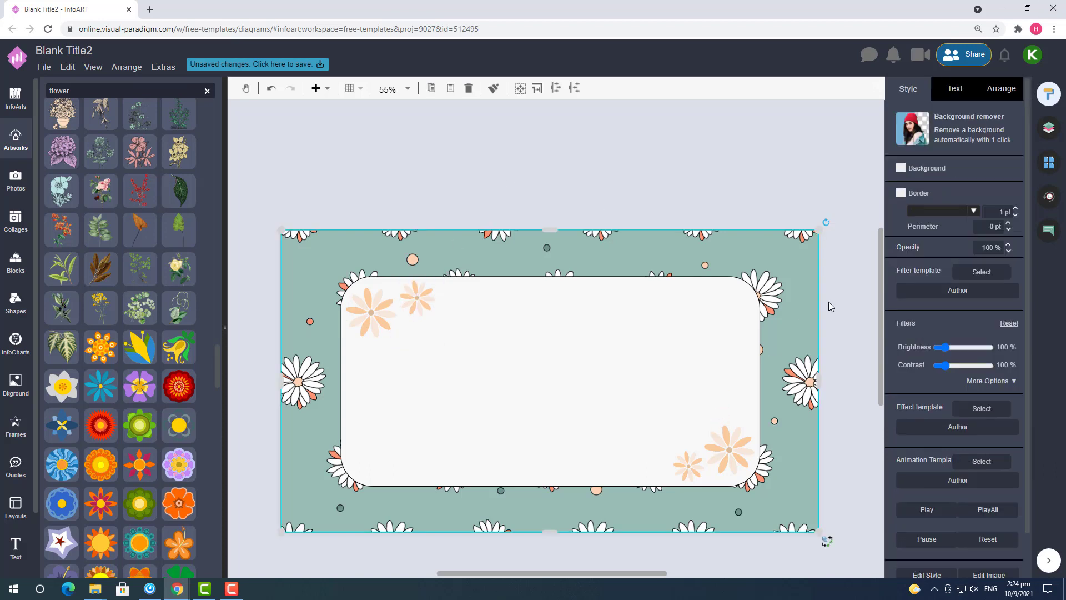
{"action": "left_click", "coordinate": [987, 384]}
{"action": "left_click_drag", "start_coordinate": [941, 423], "coordinate": [1006, 425]}
{"action": "left_click", "coordinate": [662, 187]}
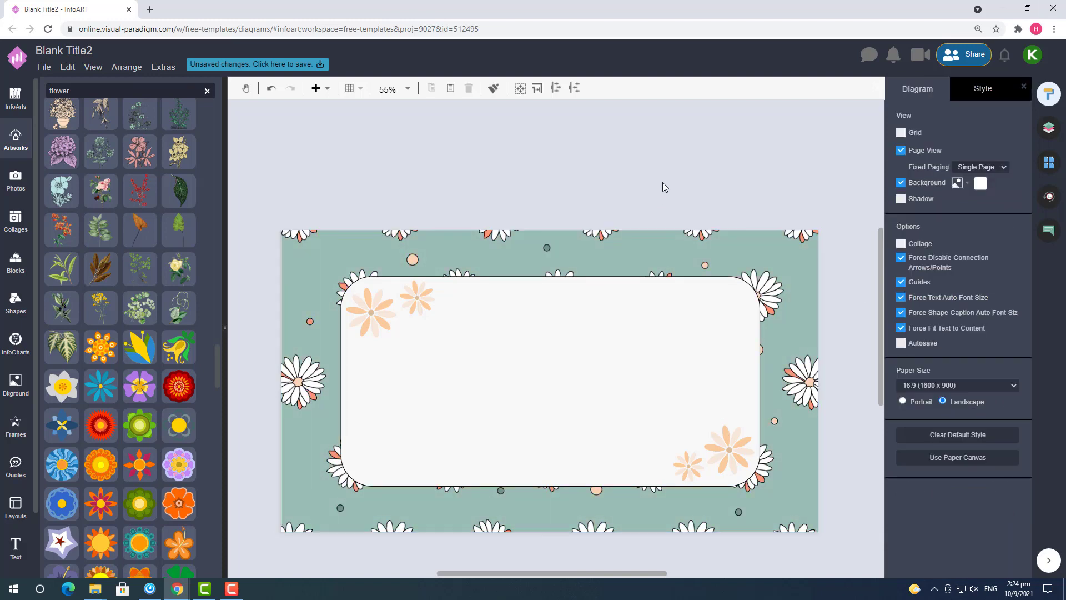
Thicken the off-white rounded panel's outline to 3 pt.
{"action": "left_click", "coordinate": [704, 312]}
{"action": "left_click", "coordinate": [1015, 233]}
{"action": "left_click", "coordinate": [1015, 233]}
{"action": "left_click", "coordinate": [1015, 233]}
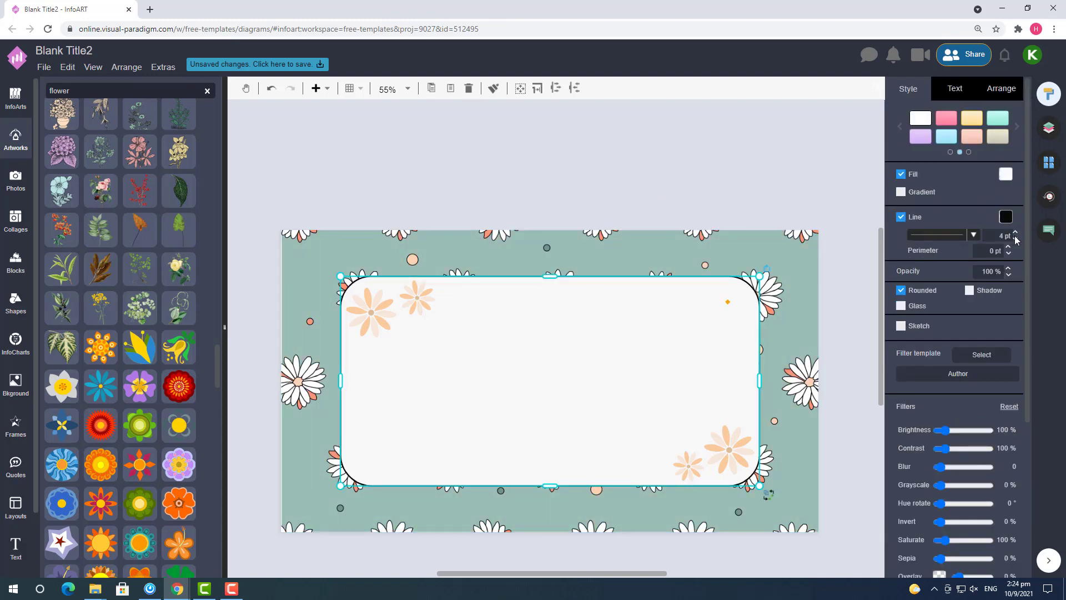
{"action": "left_click", "coordinate": [1015, 240]}
{"action": "left_click", "coordinate": [1015, 239]}
{"action": "left_click", "coordinate": [1015, 232]}
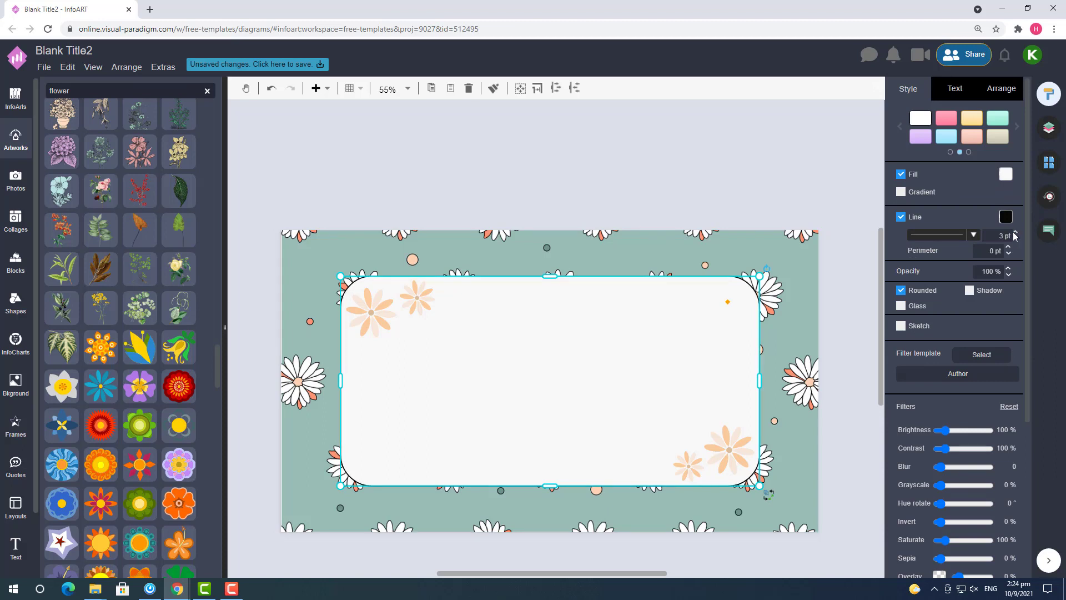
Recolour the panel's outline dark grey and fine-tune its width.
{"action": "left_click", "coordinate": [1005, 217]}
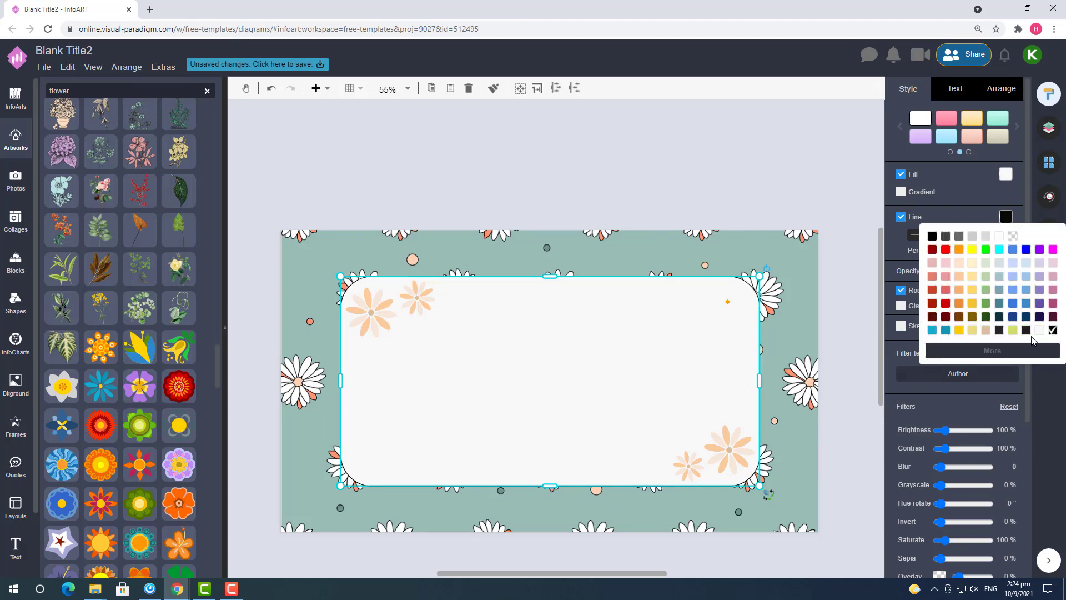
{"action": "left_click", "coordinate": [947, 238]}
{"action": "left_click", "coordinate": [705, 186]}
{"action": "left_click", "coordinate": [728, 293]}
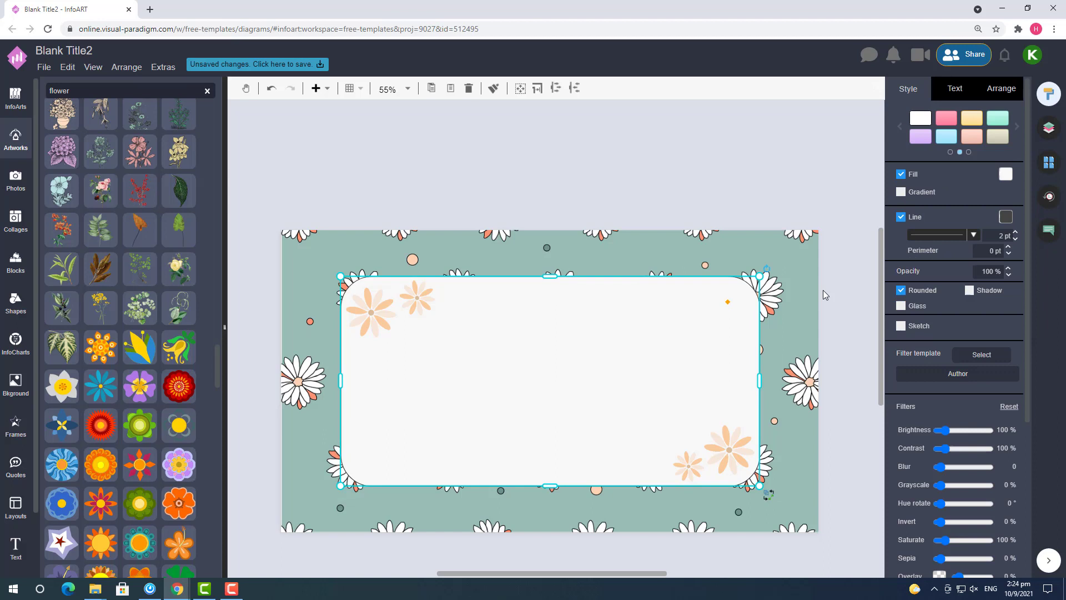
{"action": "left_click", "coordinate": [1015, 233]}
{"action": "left_click", "coordinate": [719, 183]}
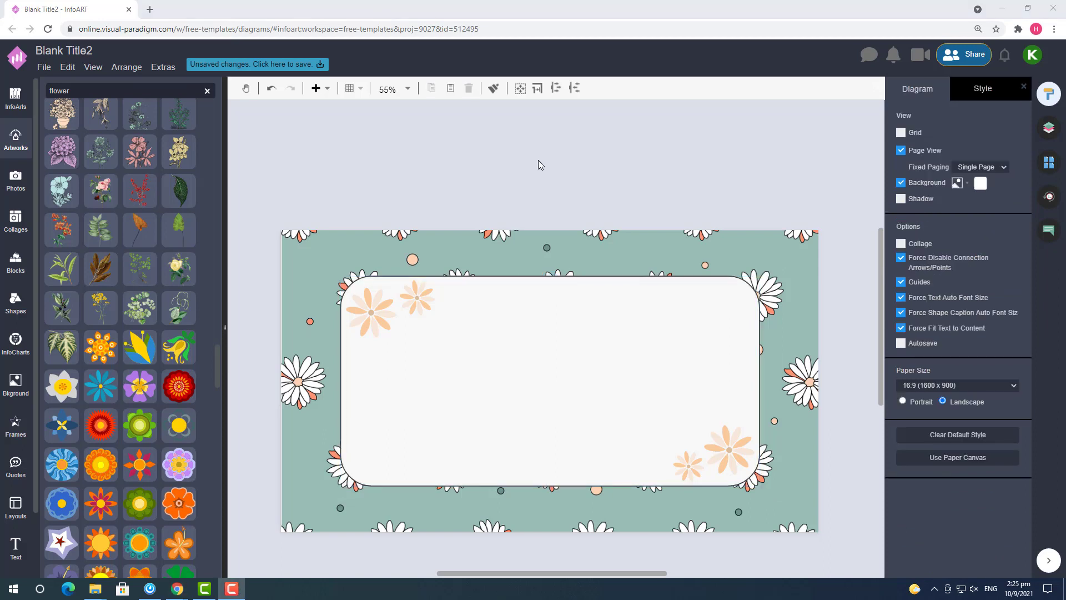
Paste the "Brand Guidelines" text, enlarge its text box and place it inside the panel.
{"action": "key", "text": "ctrl+v"}
{"action": "left_click_drag", "start_coordinate": [483, 176], "coordinate": [657, 126]}
{"action": "left_click_drag", "start_coordinate": [436, 222], "coordinate": [531, 439]}
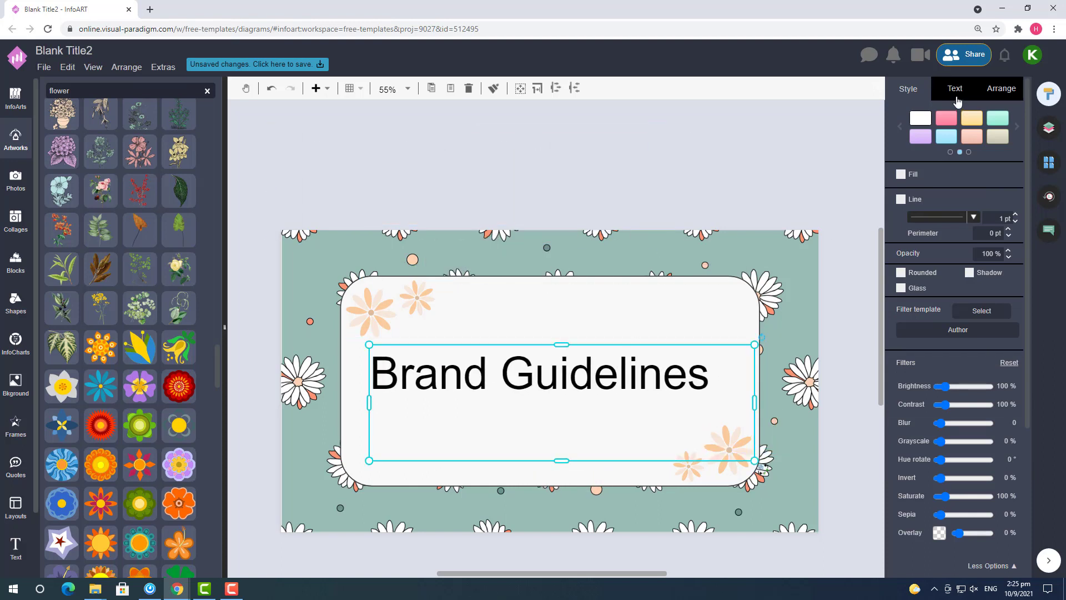
Centre-align the "Brand Guidelines" title, shift its box to the panel's middle and set its font to Alex Brush.
{"action": "left_click", "coordinate": [959, 93]}
{"action": "left_click", "coordinate": [922, 187]}
{"action": "left_click_drag", "start_coordinate": [575, 364], "coordinate": [564, 364]}
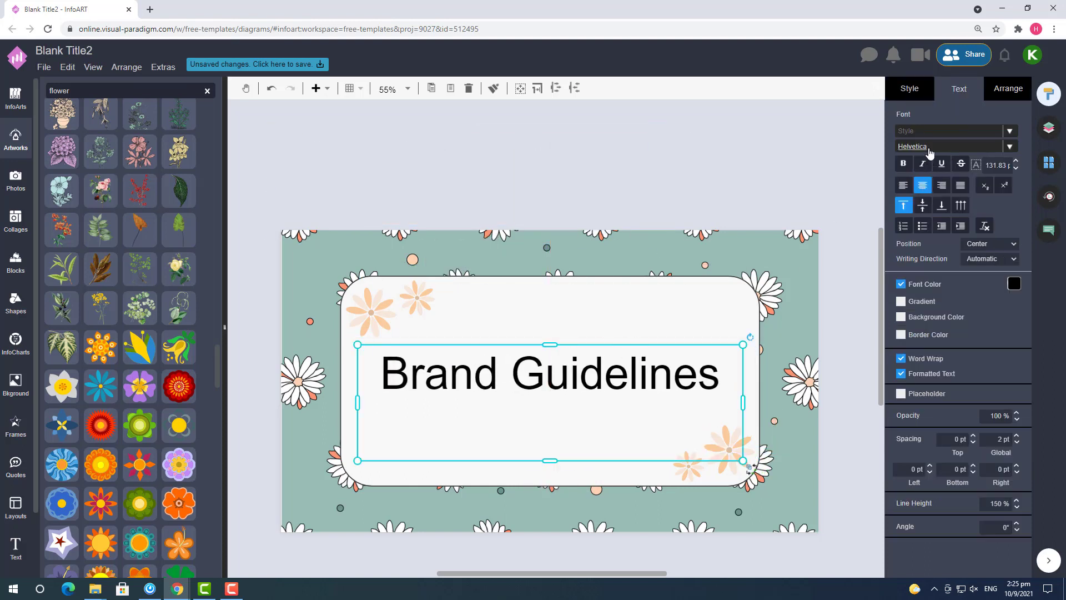
{"action": "left_click", "coordinate": [925, 148]}
{"action": "scroll", "coordinate": [926, 268], "scroll_direction": "down", "scroll_amount": 10}
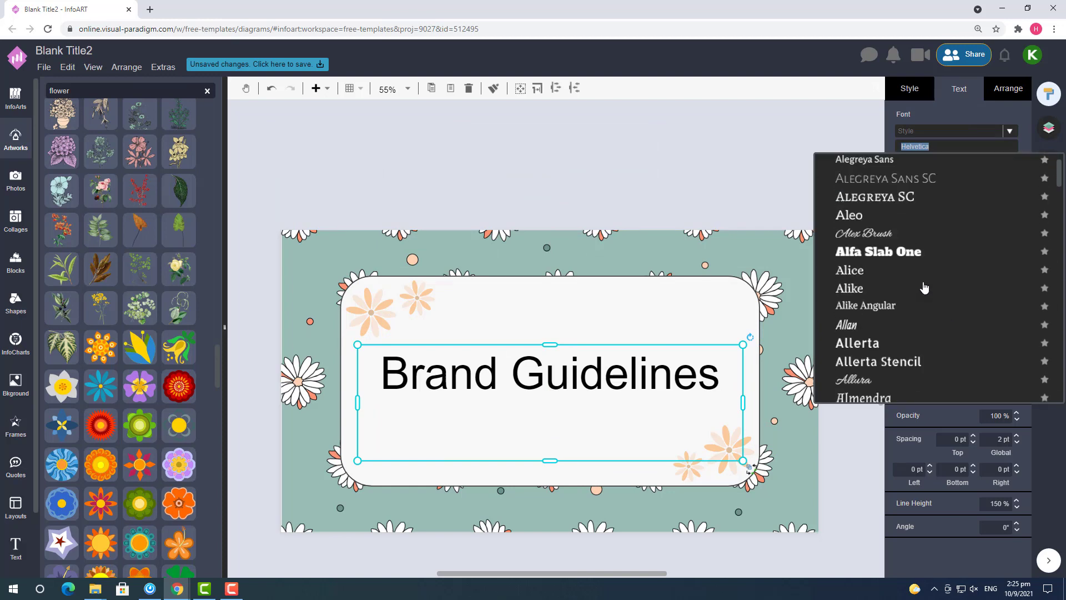
{"action": "left_click", "coordinate": [887, 233]}
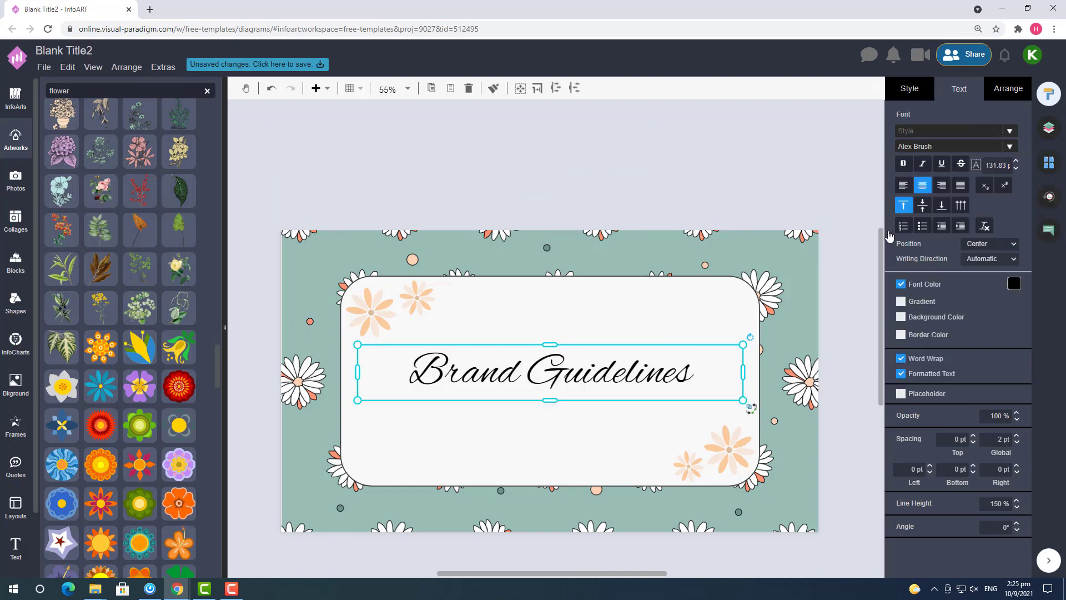
Try a black swatch as the title's font colour.
{"action": "left_click", "coordinate": [1015, 286]}
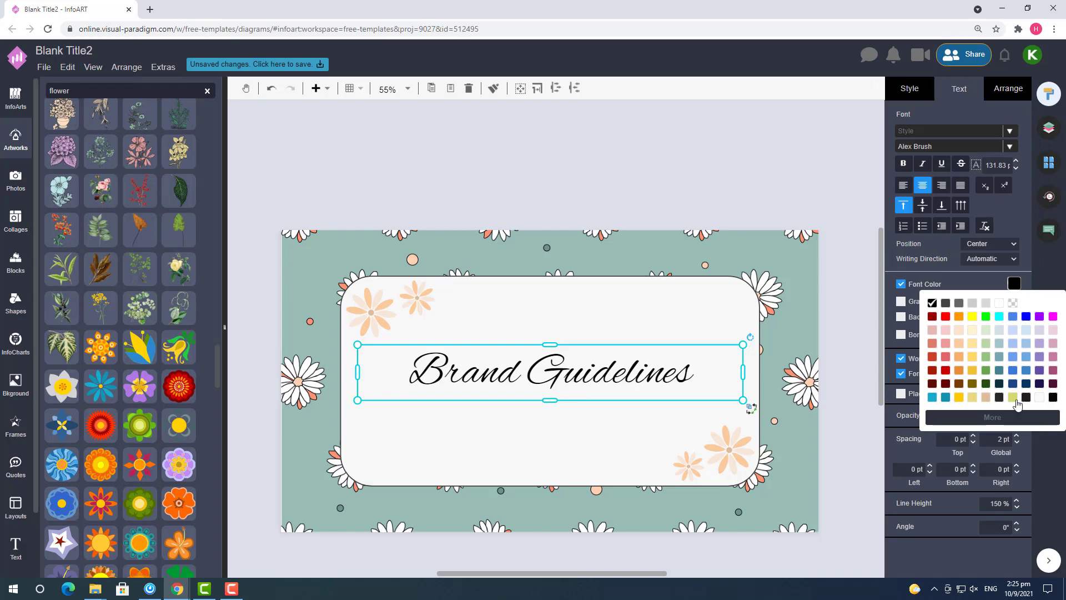
{"action": "left_click", "coordinate": [1051, 397]}
{"action": "left_click", "coordinate": [729, 189]}
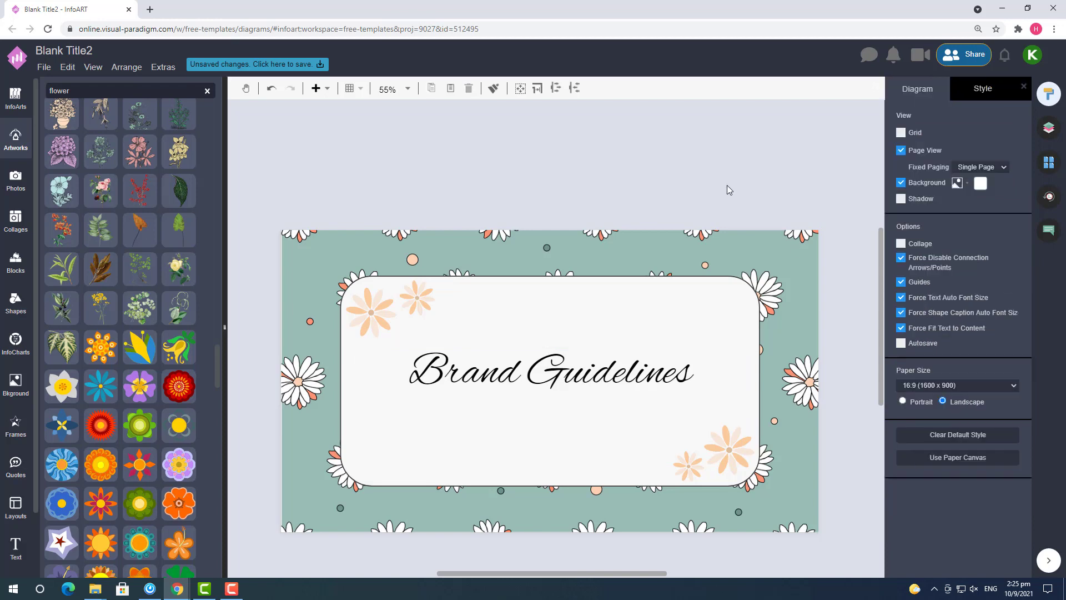
Enlarge the title to about 151.6 pt and re-centre it horizontally in the panel.
{"action": "left_click", "coordinate": [566, 370]}
{"action": "left_click_drag", "start_coordinate": [743, 345], "coordinate": [770, 340]}
{"action": "left_click_drag", "start_coordinate": [654, 371], "coordinate": [654, 363]}
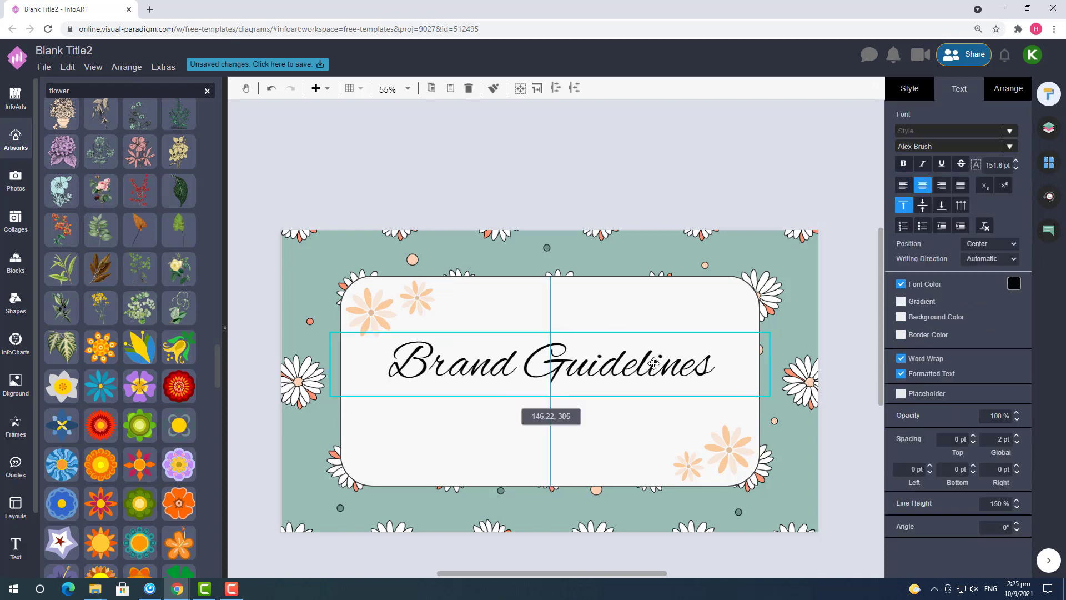
Recolour the "Brand Guidelines" title dark grey.
{"action": "left_click", "coordinate": [1015, 286]}
{"action": "left_click", "coordinate": [948, 312]}
{"action": "left_click", "coordinate": [697, 188]}
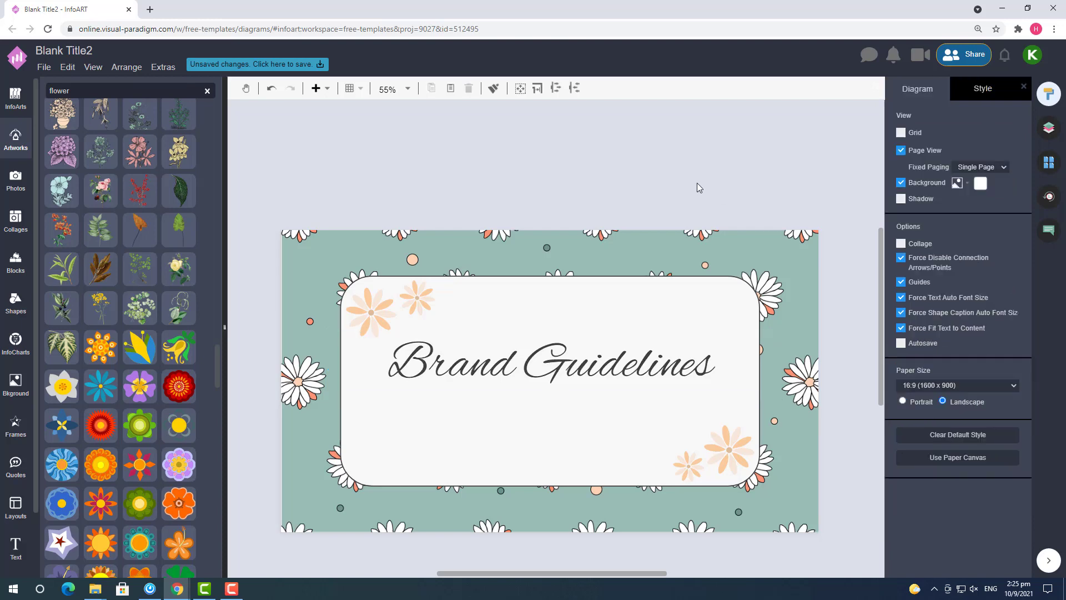
Shift the large upper-left flower slightly inward and move the title up a little, keeping it centred in the panel.
{"action": "left_click_drag", "start_coordinate": [564, 368], "coordinate": [561, 366]}
{"action": "left_click_drag", "start_coordinate": [366, 315], "coordinate": [371, 318]}
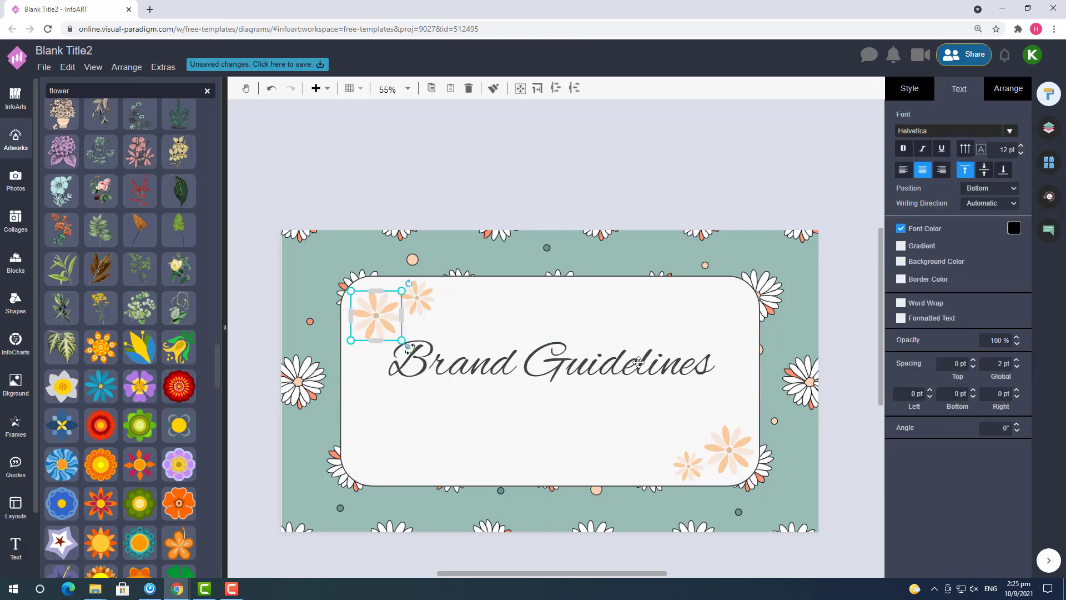
{"action": "left_click", "coordinate": [677, 213]}
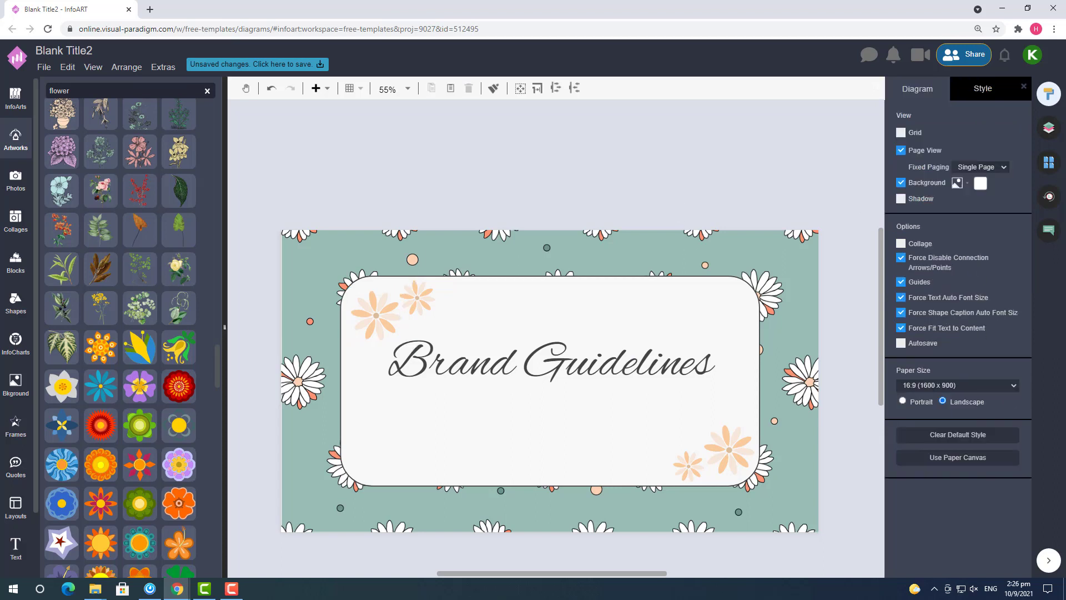
{"action": "left_click_drag", "start_coordinate": [520, 360], "coordinate": [521, 353]}
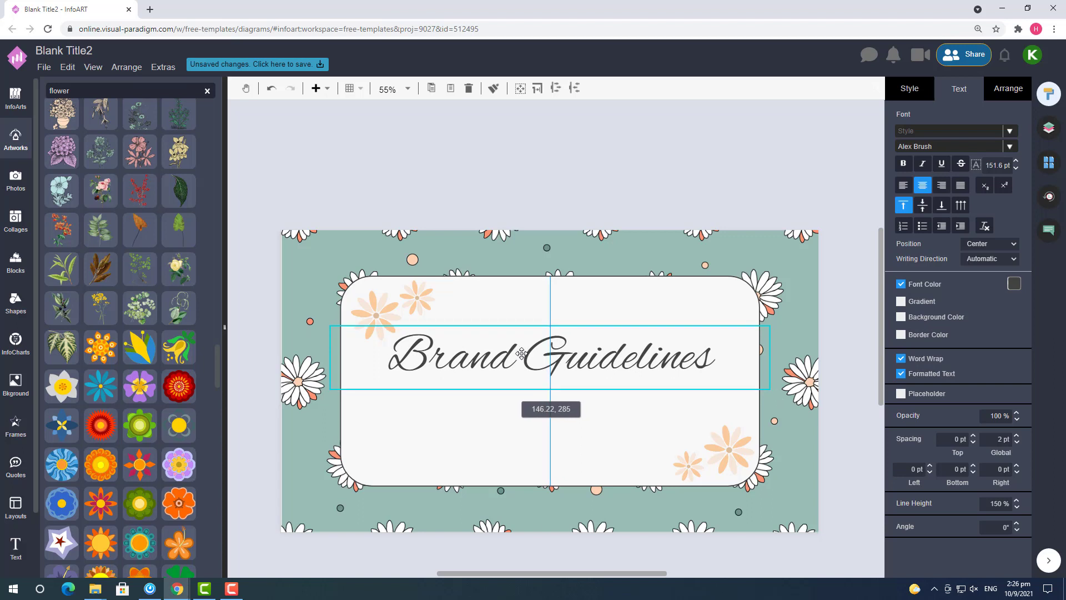
{"action": "left_click", "coordinate": [638, 194]}
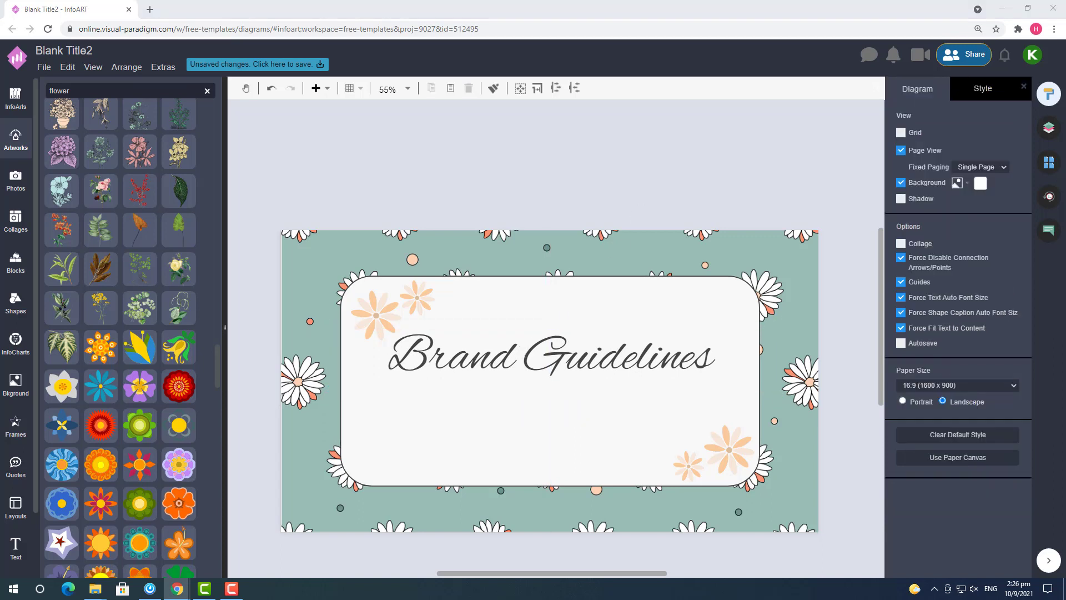
Paste the "Lorem ipsum dolor sit amet" paragraph below the design and widen its text box.
{"action": "scroll", "coordinate": [711, 280], "scroll_direction": "down", "scroll_amount": 2}
{"action": "left_click", "coordinate": [461, 452]}
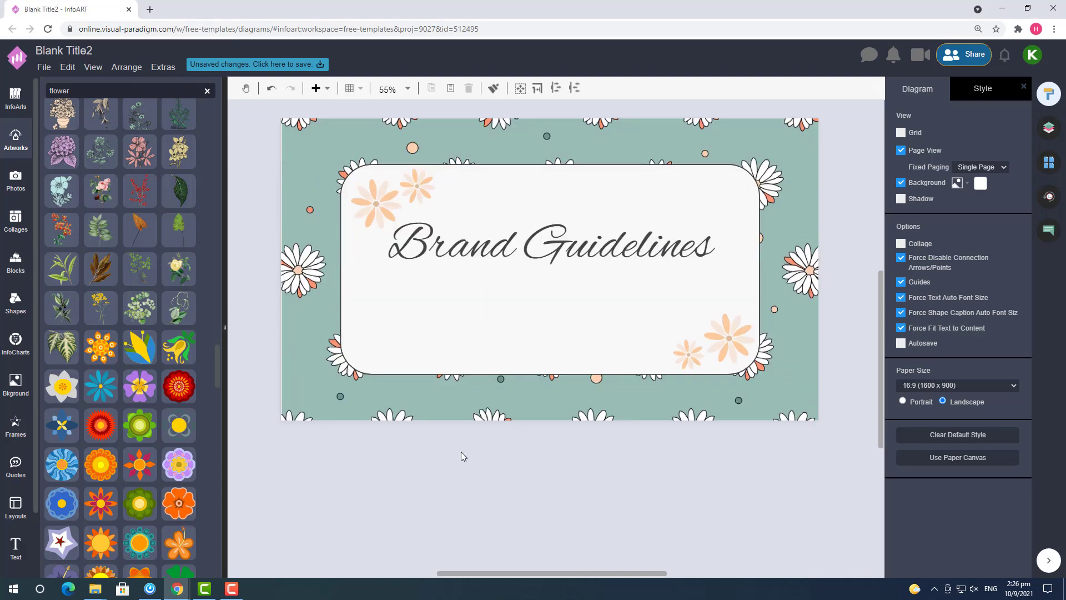
{"action": "key", "text": "ctrl+v"}
{"action": "left_click_drag", "start_coordinate": [572, 458], "coordinate": [549, 481]}
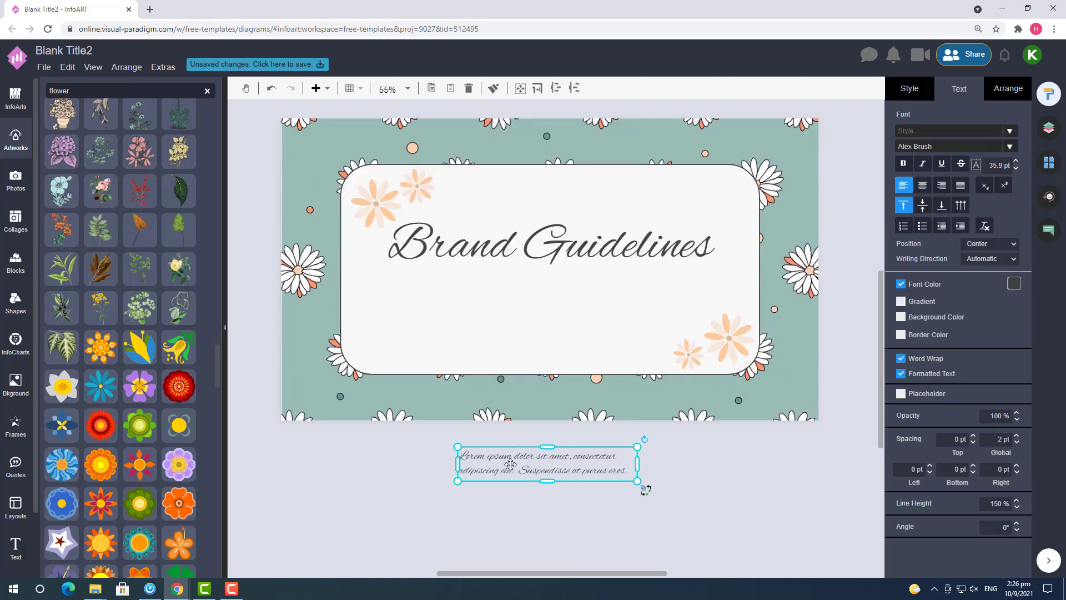
{"action": "left_click_drag", "start_coordinate": [460, 465], "coordinate": [420, 464]}
Try the Wire One font on the paragraph, then set it to Abel.
{"action": "left_click", "coordinate": [944, 146]}
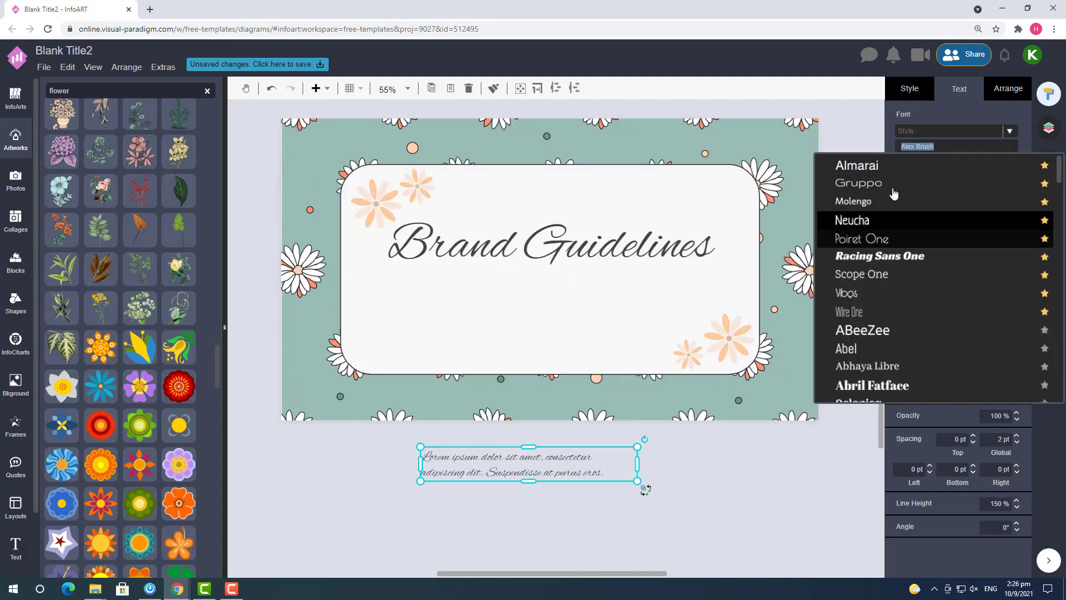
{"action": "left_click", "coordinate": [883, 321]}
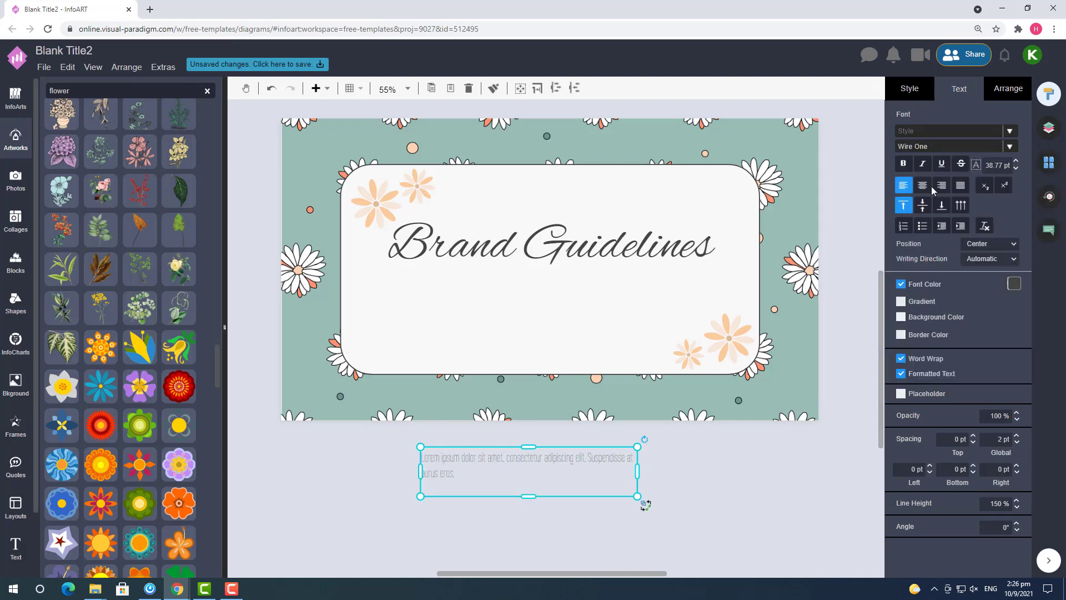
{"action": "left_click", "coordinate": [943, 146]}
{"action": "scroll", "coordinate": [928, 290], "scroll_direction": "down", "scroll_amount": 2}
{"action": "left_click", "coordinate": [928, 290]}
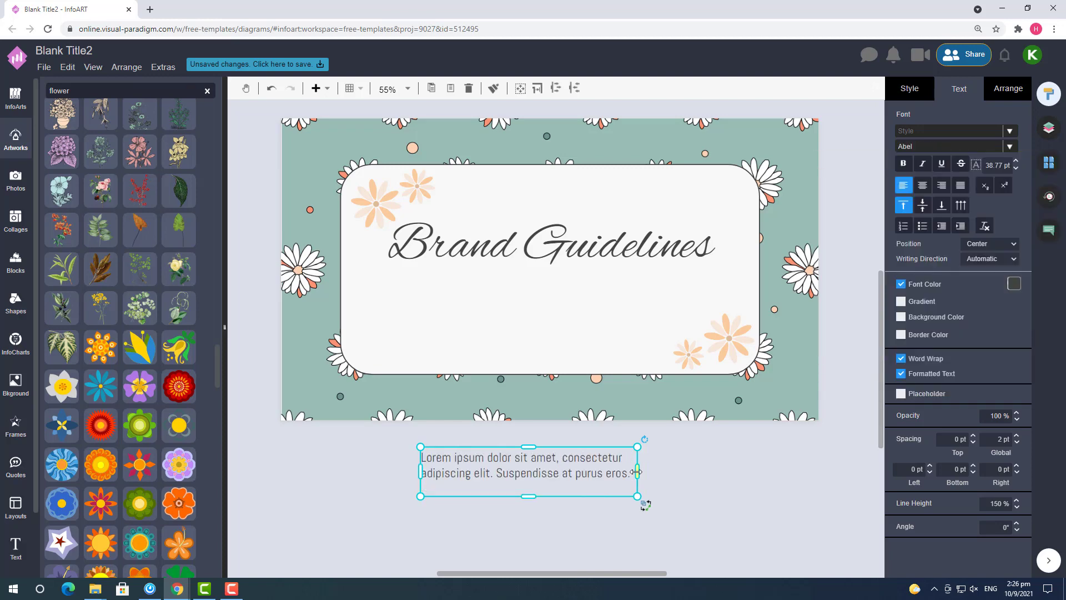
Widen the paragraph's text box to about the title's width and place it centred directly under the title.
{"action": "left_click_drag", "start_coordinate": [636, 471], "coordinate": [706, 471]}
{"action": "left_click_drag", "start_coordinate": [578, 476], "coordinate": [536, 293]}
{"action": "left_click_drag", "start_coordinate": [668, 264], "coordinate": [706, 297]}
{"action": "left_click_drag", "start_coordinate": [542, 295], "coordinate": [550, 282]}
{"action": "left_click", "coordinate": [595, 247], "text": "shift"}
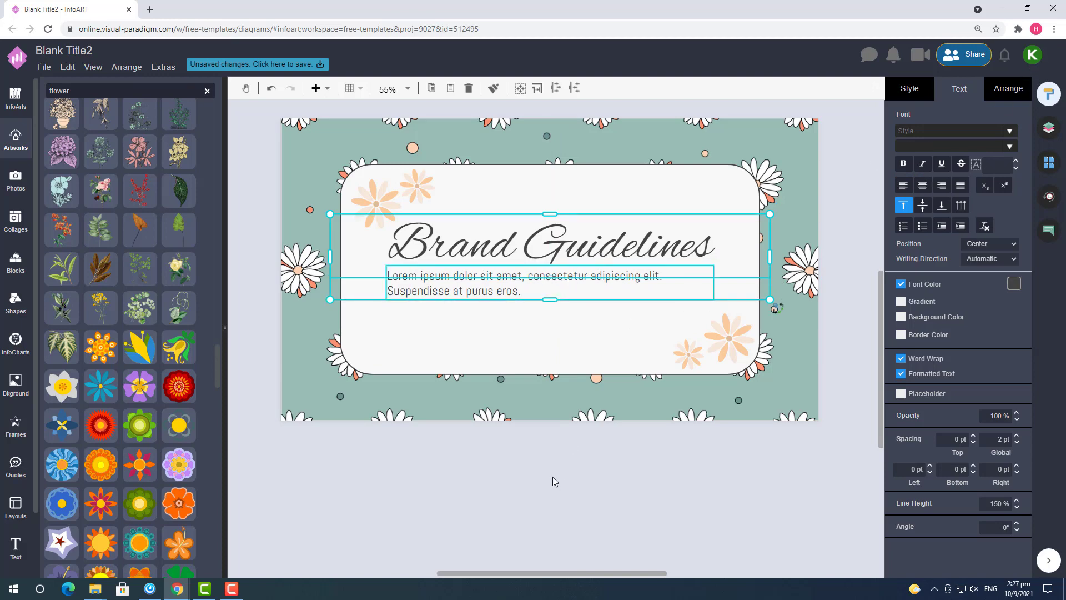
{"action": "left_click", "coordinate": [595, 480]}
Fine-tune the paragraph's position so its left edge lines up with the title, nudging both texts slightly downward.
{"action": "left_click", "coordinate": [476, 293]}
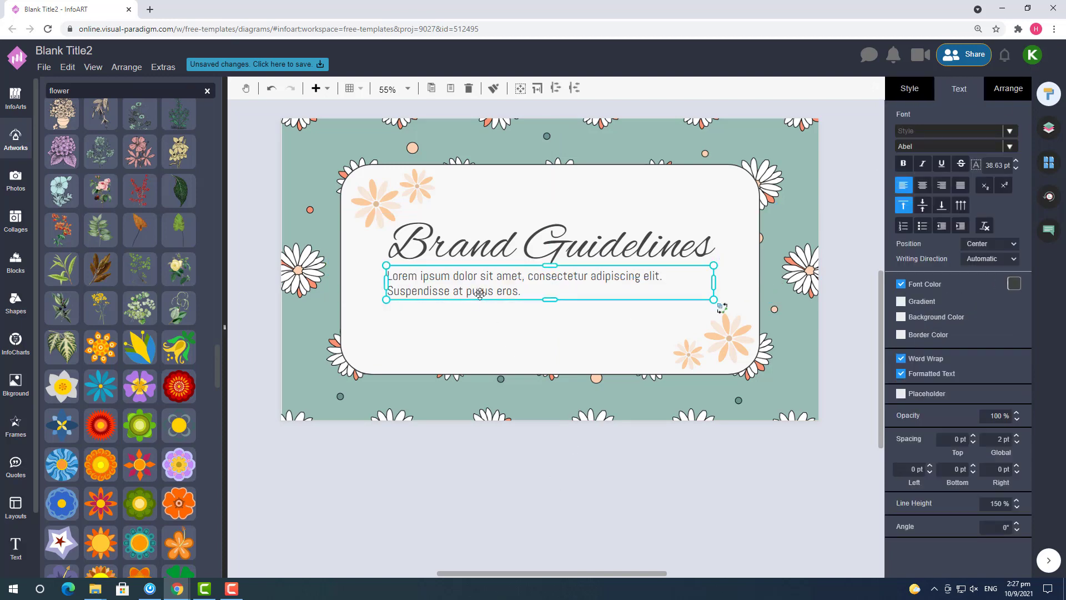
{"action": "left_click_drag", "start_coordinate": [480, 294], "coordinate": [479, 294]}
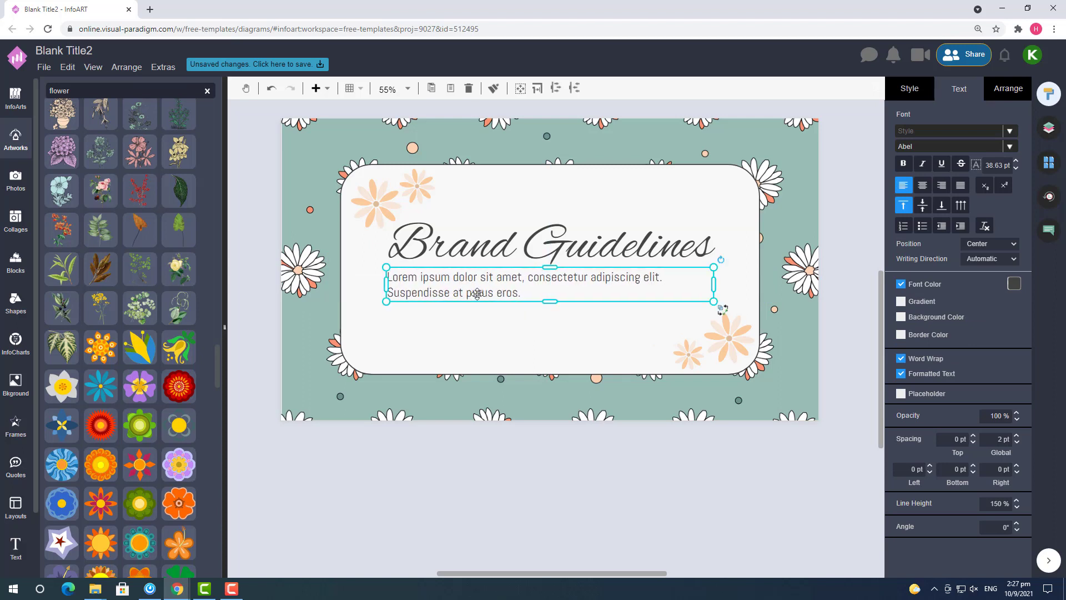
{"action": "left_click", "coordinate": [518, 508]}
{"action": "left_click", "coordinate": [509, 294]}
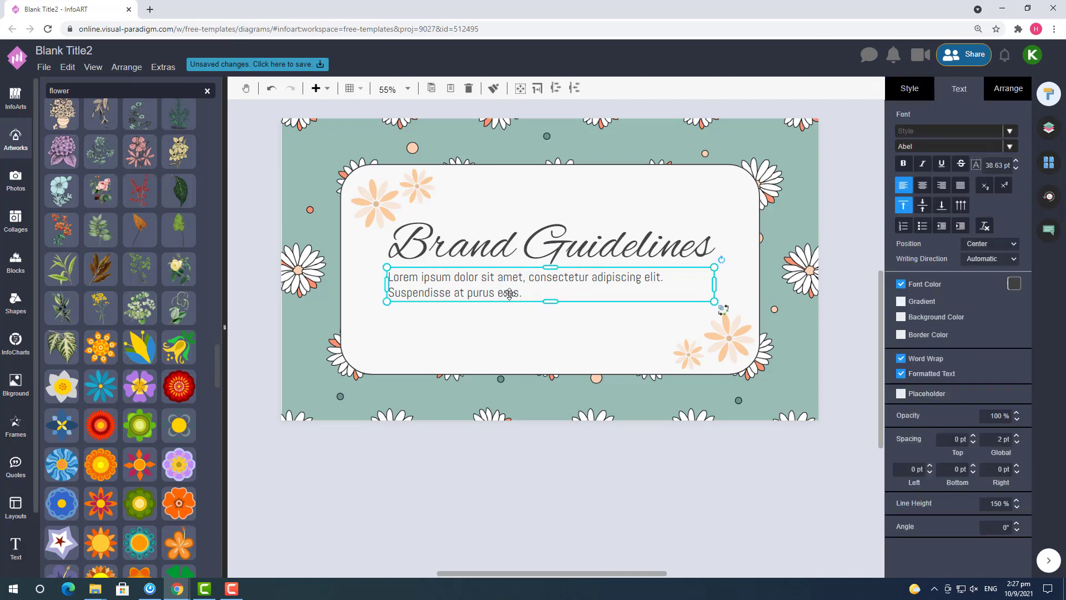
{"action": "left_click", "coordinate": [556, 244], "text": "shift"}
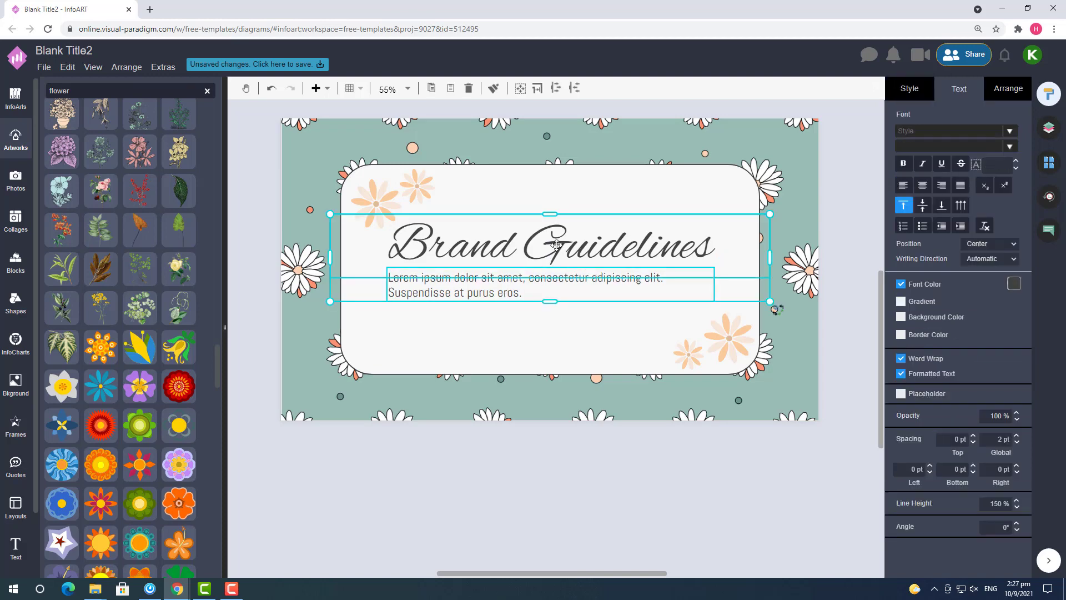
{"action": "left_click", "coordinate": [634, 509]}
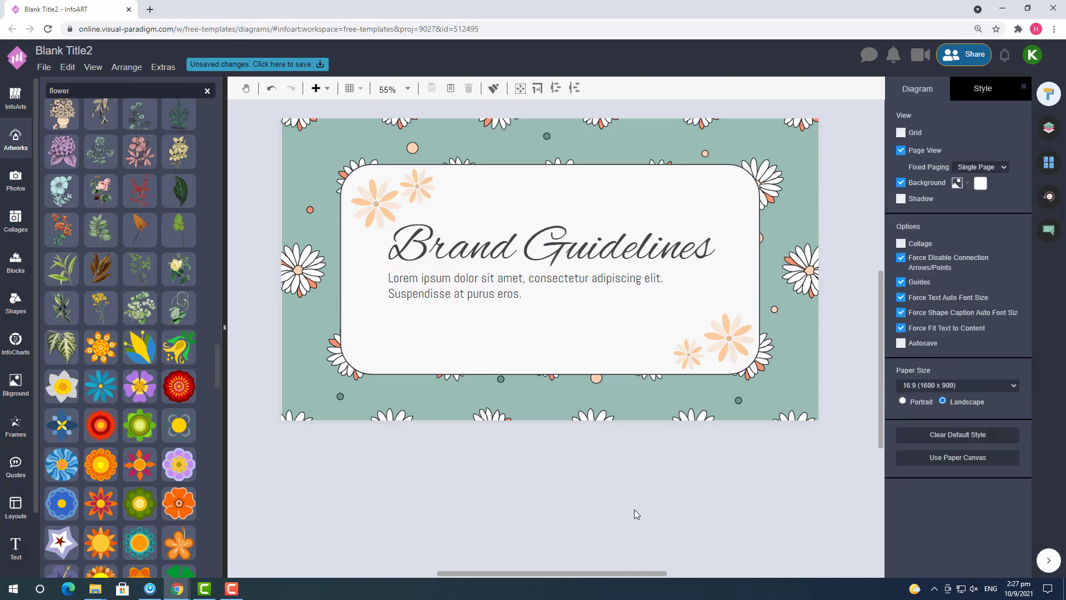
{"action": "left_click", "coordinate": [505, 292]}
{"action": "left_click", "coordinate": [583, 530]}
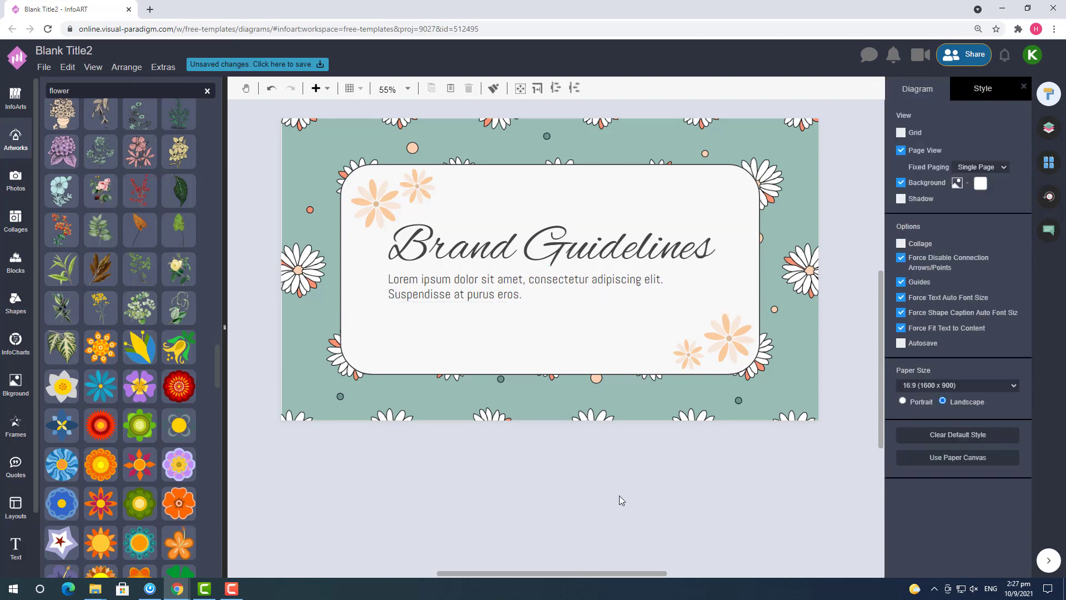
Nudge the paragraph down slightly to widen the gap beneath the title.
{"action": "scroll", "coordinate": [630, 464], "scroll_direction": "up", "scroll_amount": 2}
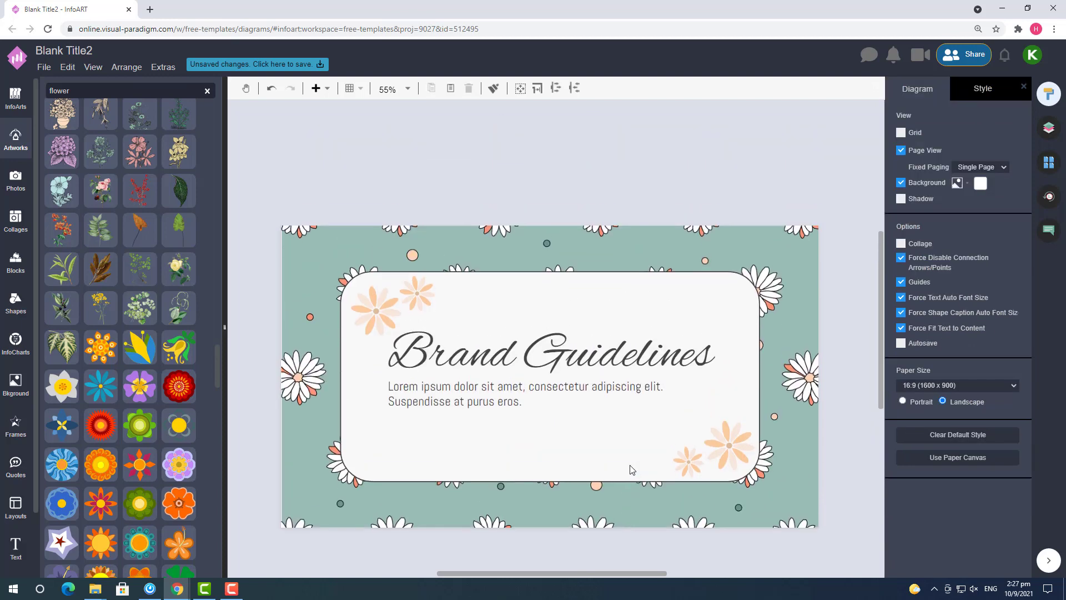
{"action": "left_click", "coordinate": [502, 404]}
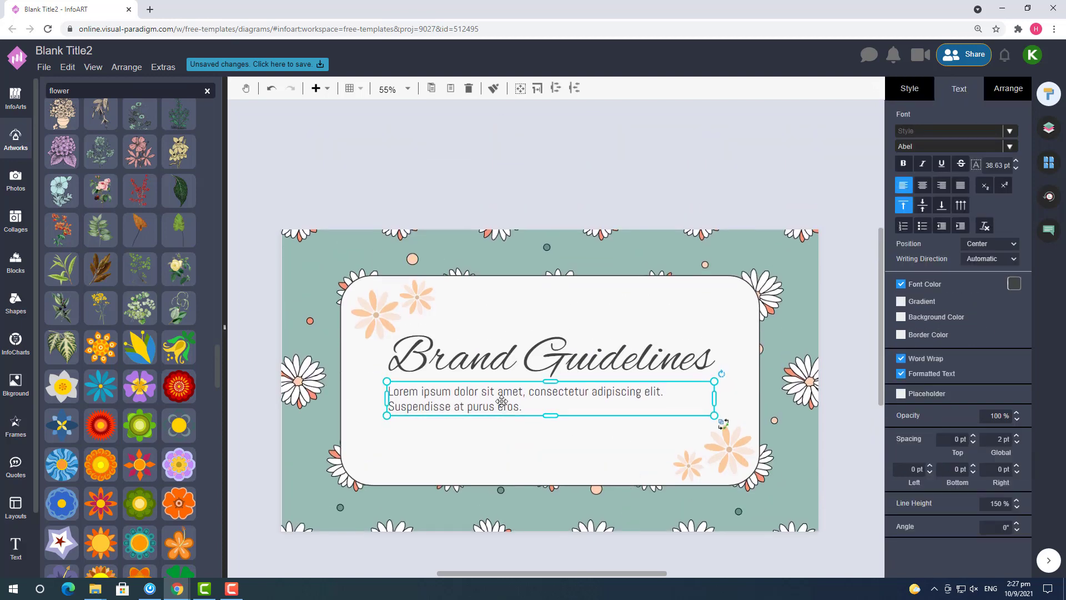
{"action": "left_click", "coordinate": [512, 364]}
{"action": "left_click", "coordinate": [474, 401]}
{"action": "key", "text": "Down"}
{"action": "key", "text": "Down"}
{"action": "key", "text": "Down"}
{"action": "key", "text": "Down"}
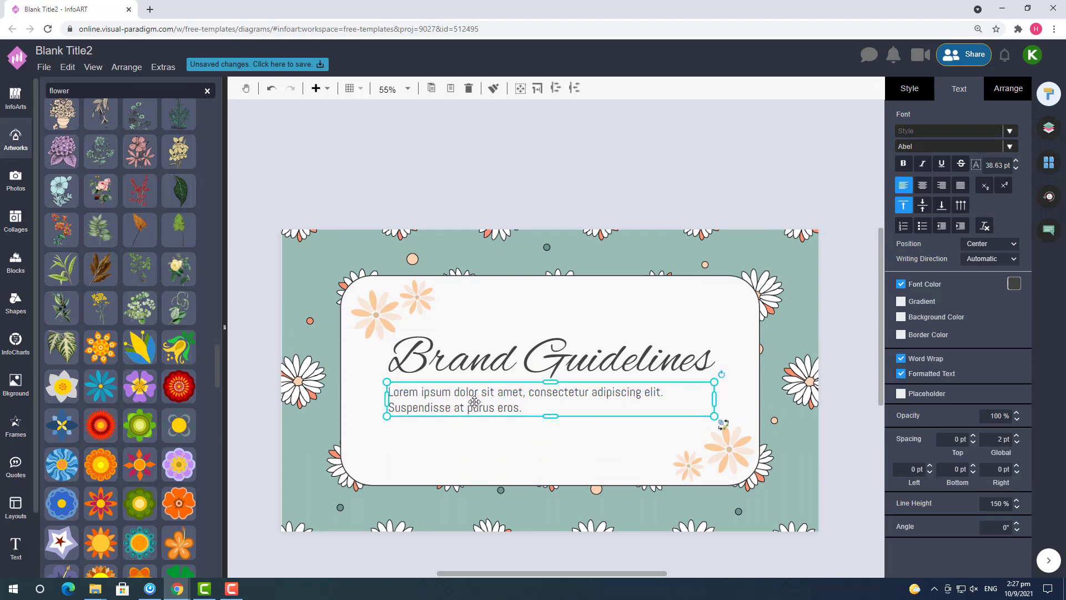
Lower the title a little and nudge the paragraph further down to balance their spacing.
{"action": "left_click", "coordinate": [487, 374]}
{"action": "key", "text": "Down"}
{"action": "left_click", "coordinate": [456, 415]}
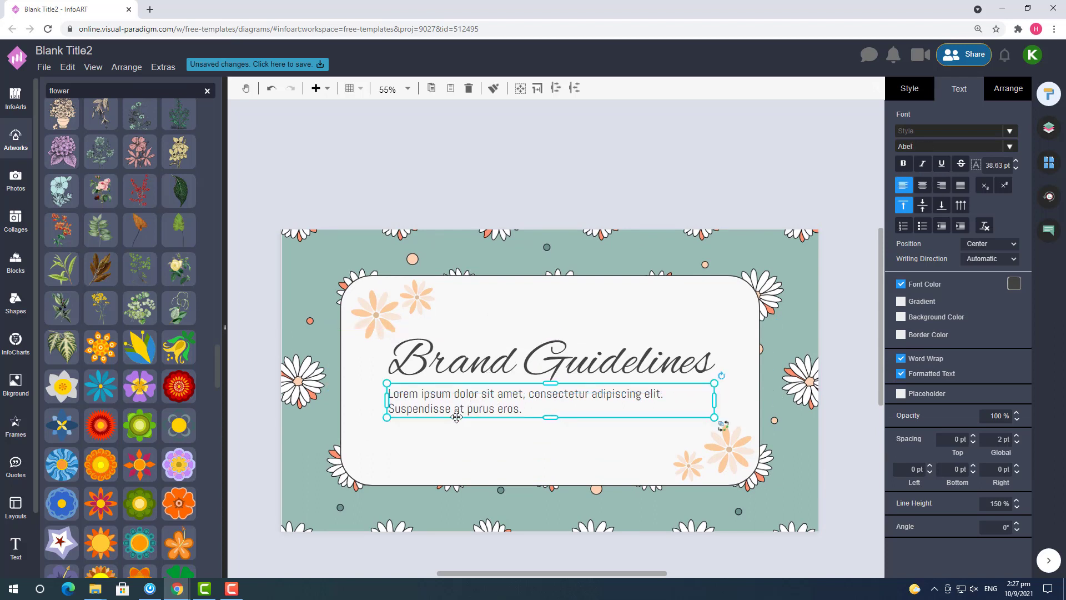
{"action": "key", "text": "Down"}
{"action": "key", "text": "Down"}
{"action": "key", "text": "Down"}
{"action": "left_click", "coordinate": [484, 369]}
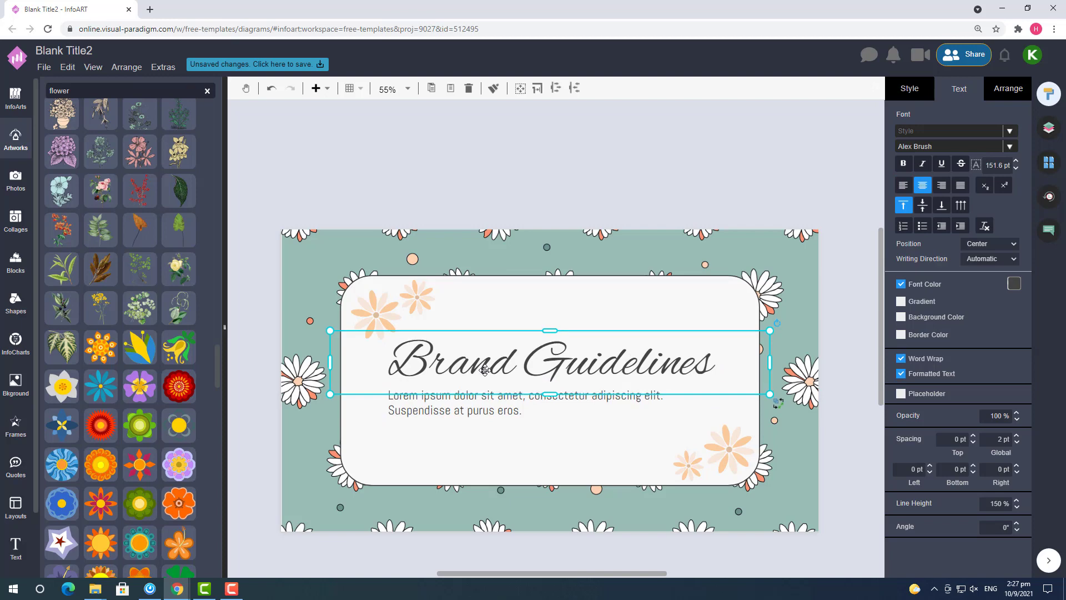
{"action": "left_click", "coordinate": [519, 561]}
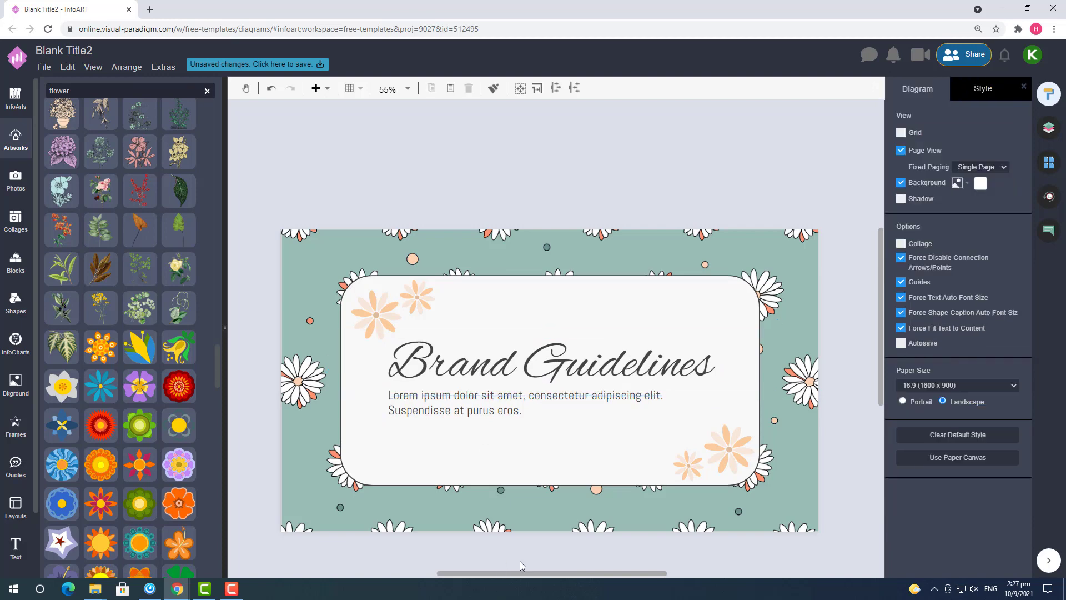
Move the title and paragraph together slightly down to centre them vertically in the panel.
{"action": "left_click", "coordinate": [538, 374]}
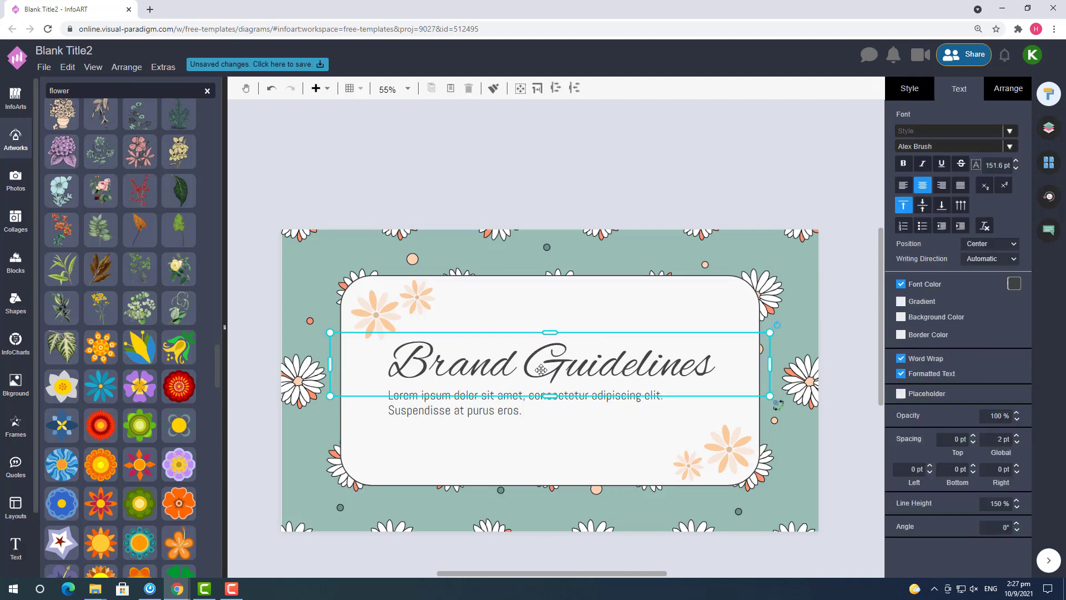
{"action": "left_click_drag", "start_coordinate": [524, 369], "coordinate": [524, 375]}
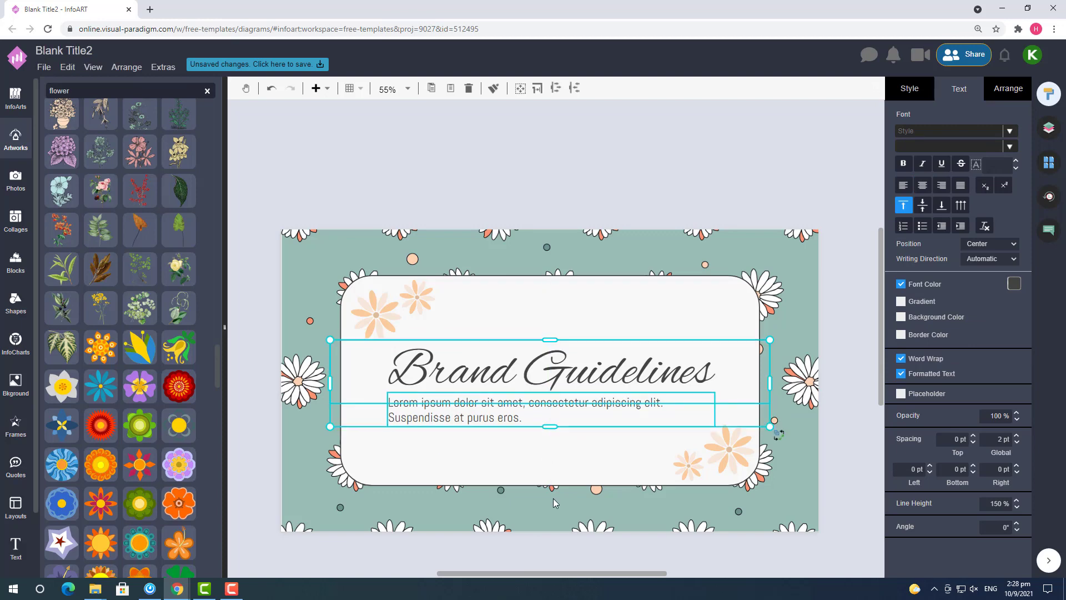
{"action": "left_click", "coordinate": [561, 532]}
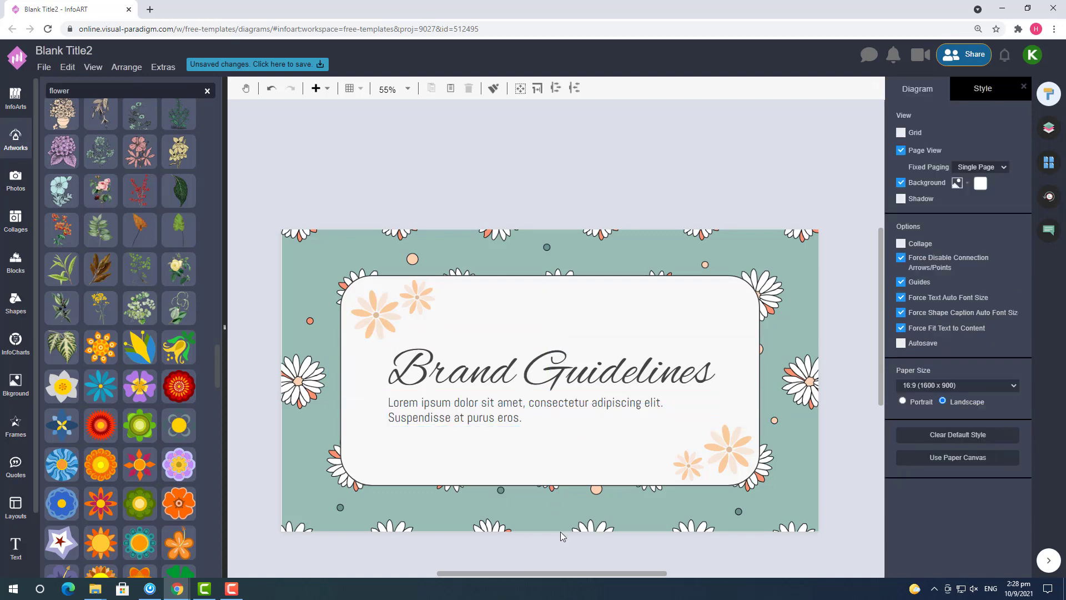
Rename the design as "Brand Guidelines Flower Illustration Title".
{"action": "left_click", "coordinate": [66, 50]}
{"action": "left_click", "coordinate": [554, 233]}
{"action": "key", "text": "BackSpace"}
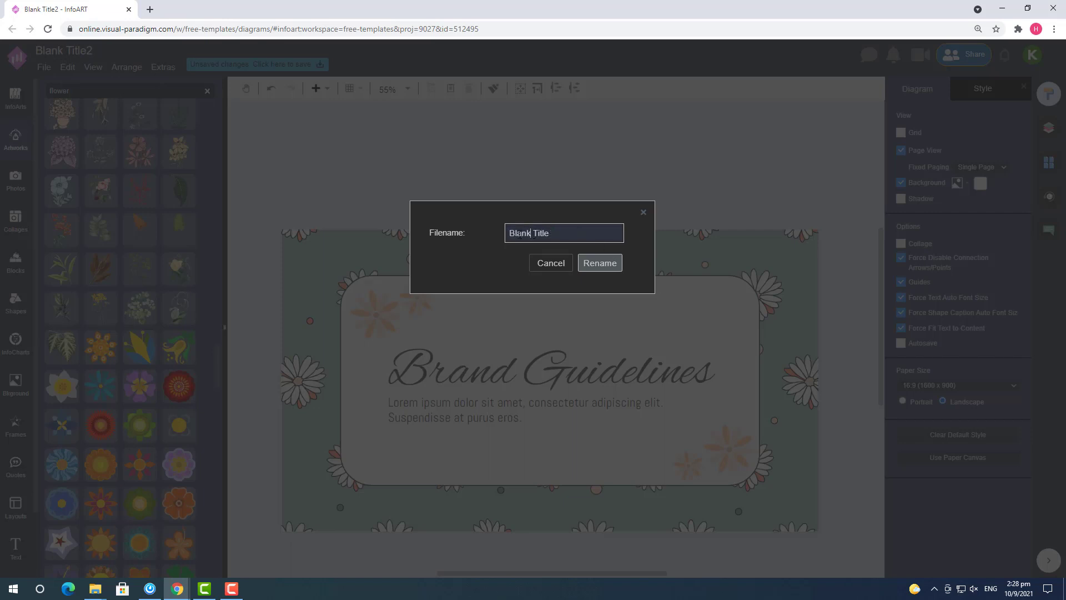
{"action": "left_click_drag", "start_coordinate": [520, 234], "coordinate": [447, 229]}
{"action": "type", "text": "Brand Guidelines"}
{"action": "type", "text": "Flower Illustration"}
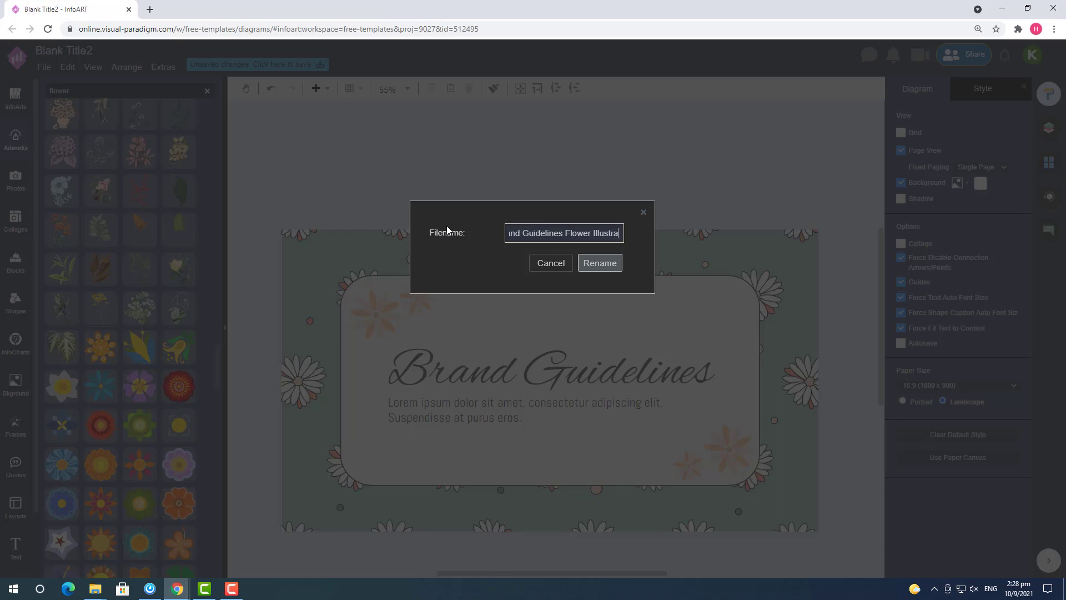
{"action": "left_click", "coordinate": [595, 262]}
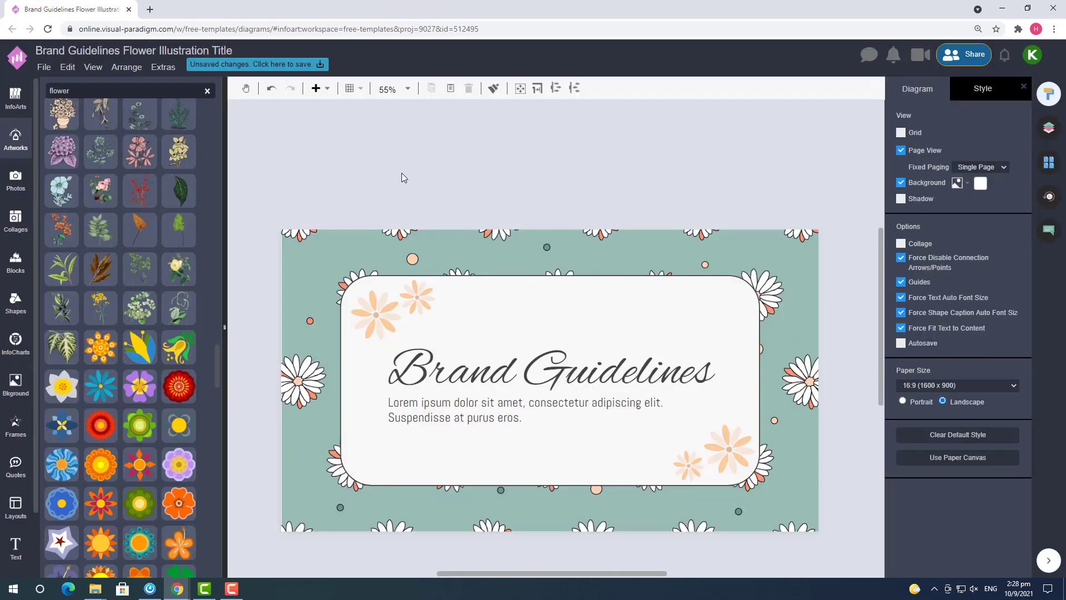
Export the design as a JPEG, download it to the device and open the downloaded image in Photos.
{"action": "left_click", "coordinate": [43, 66]}
{"action": "mouse_move", "coordinate": [156, 286]}
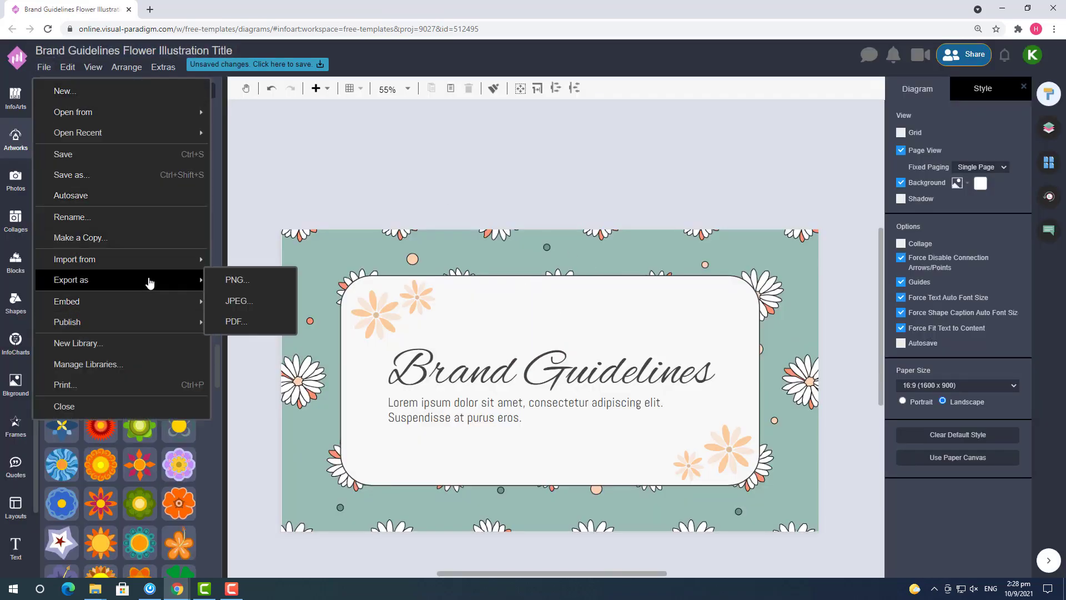
{"action": "left_click", "coordinate": [266, 301]}
{"action": "left_click", "coordinate": [552, 325]}
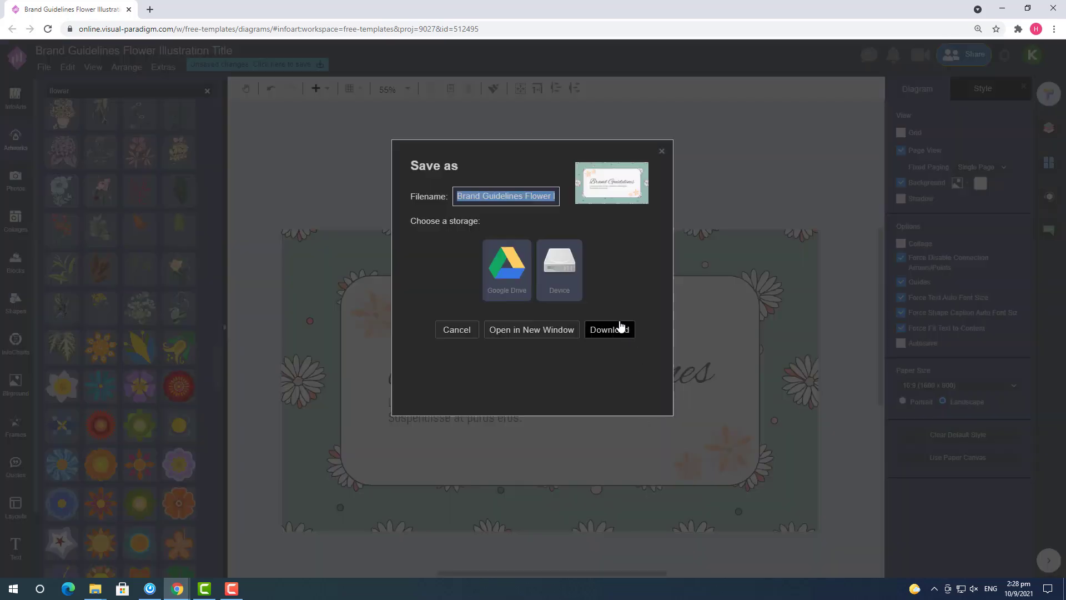
{"action": "left_click", "coordinate": [610, 329]}
{"action": "left_click", "coordinate": [72, 561]}
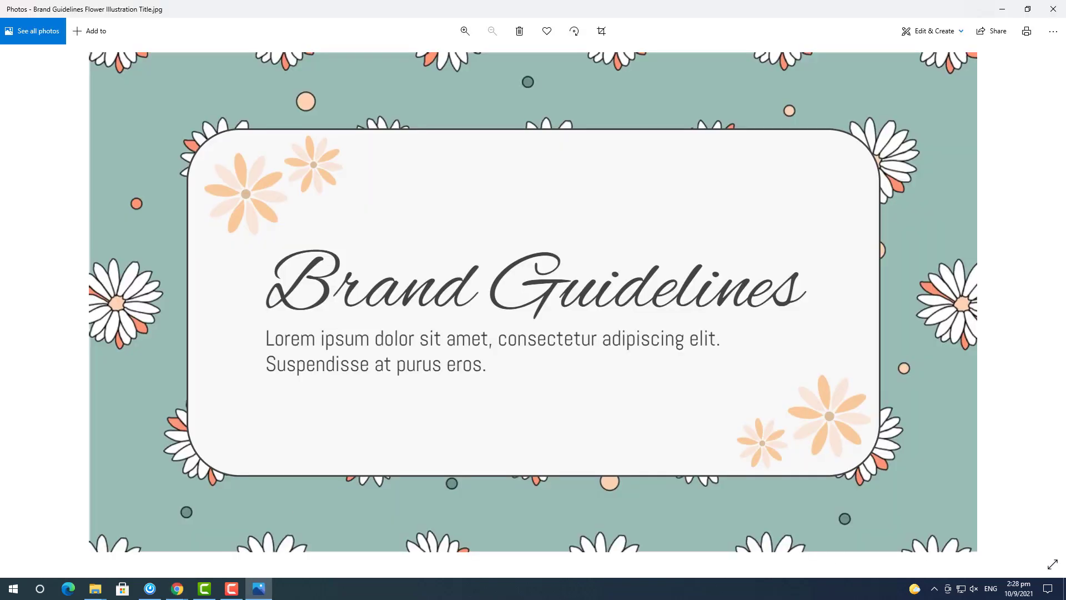